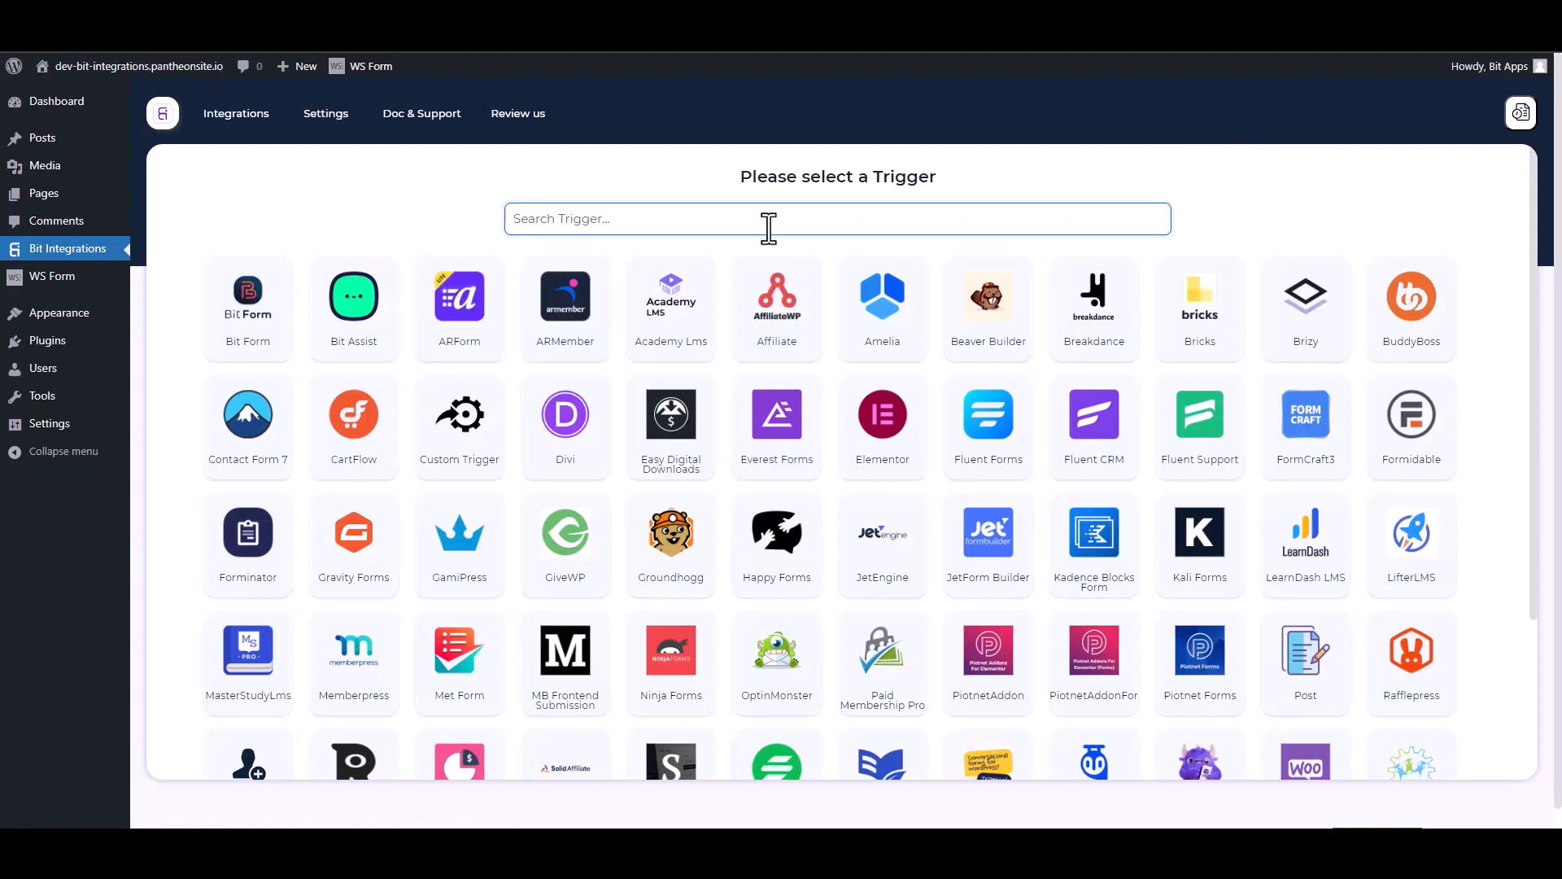
Search the triggers for "ws" and choose WSForm as the integration's trigger.
type("ws")
left_click(816, 321)
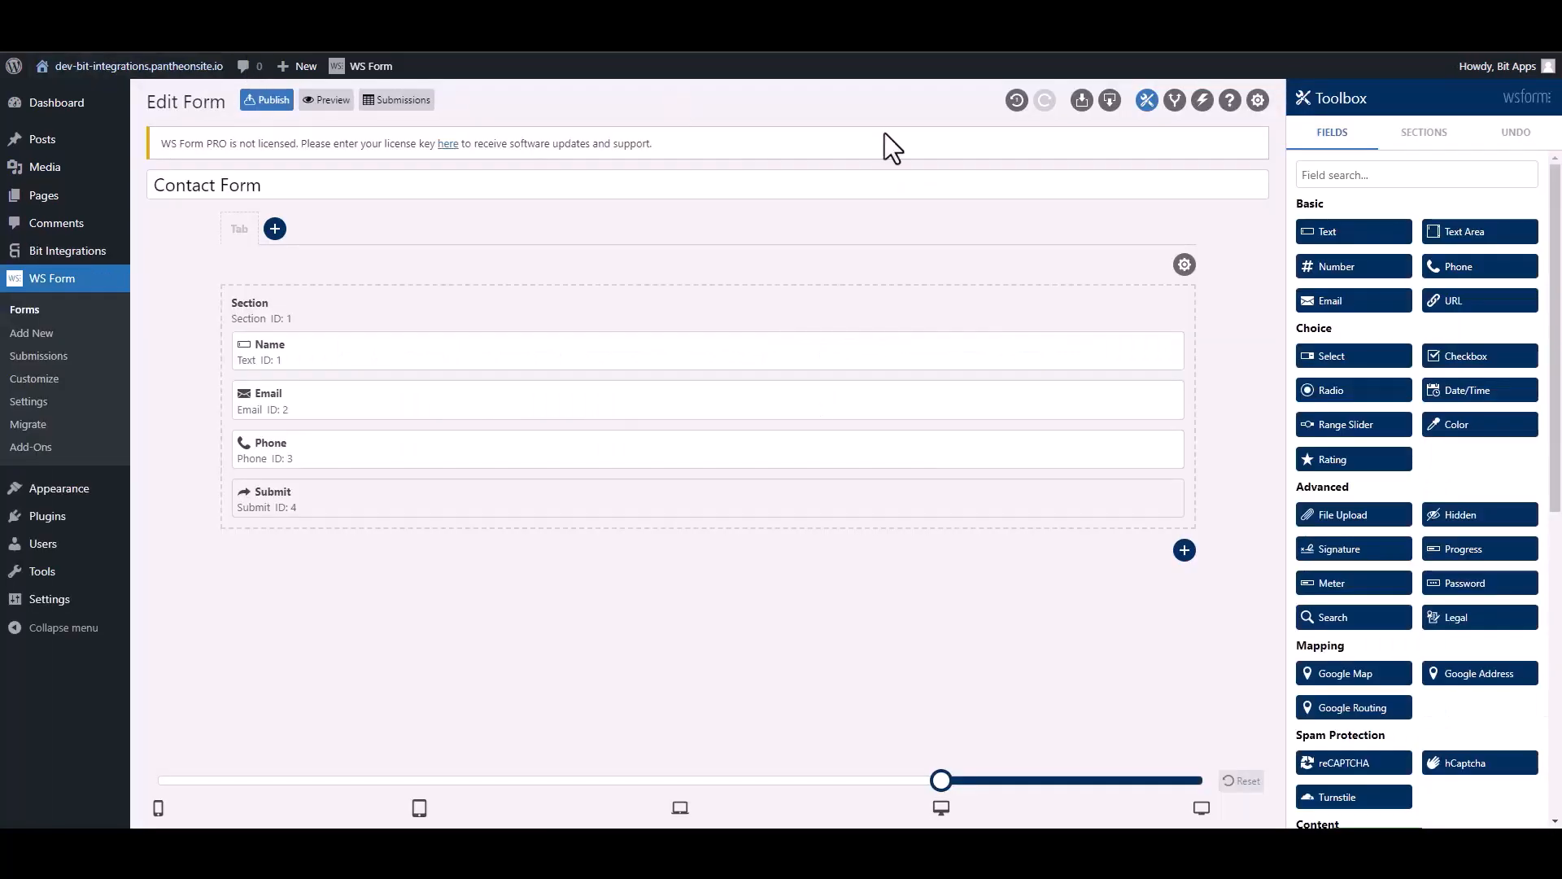
In WS Form's Contact Form editor, add an action named Bit Integrations and set it to Run WordPress Hook.
left_click(1202, 101)
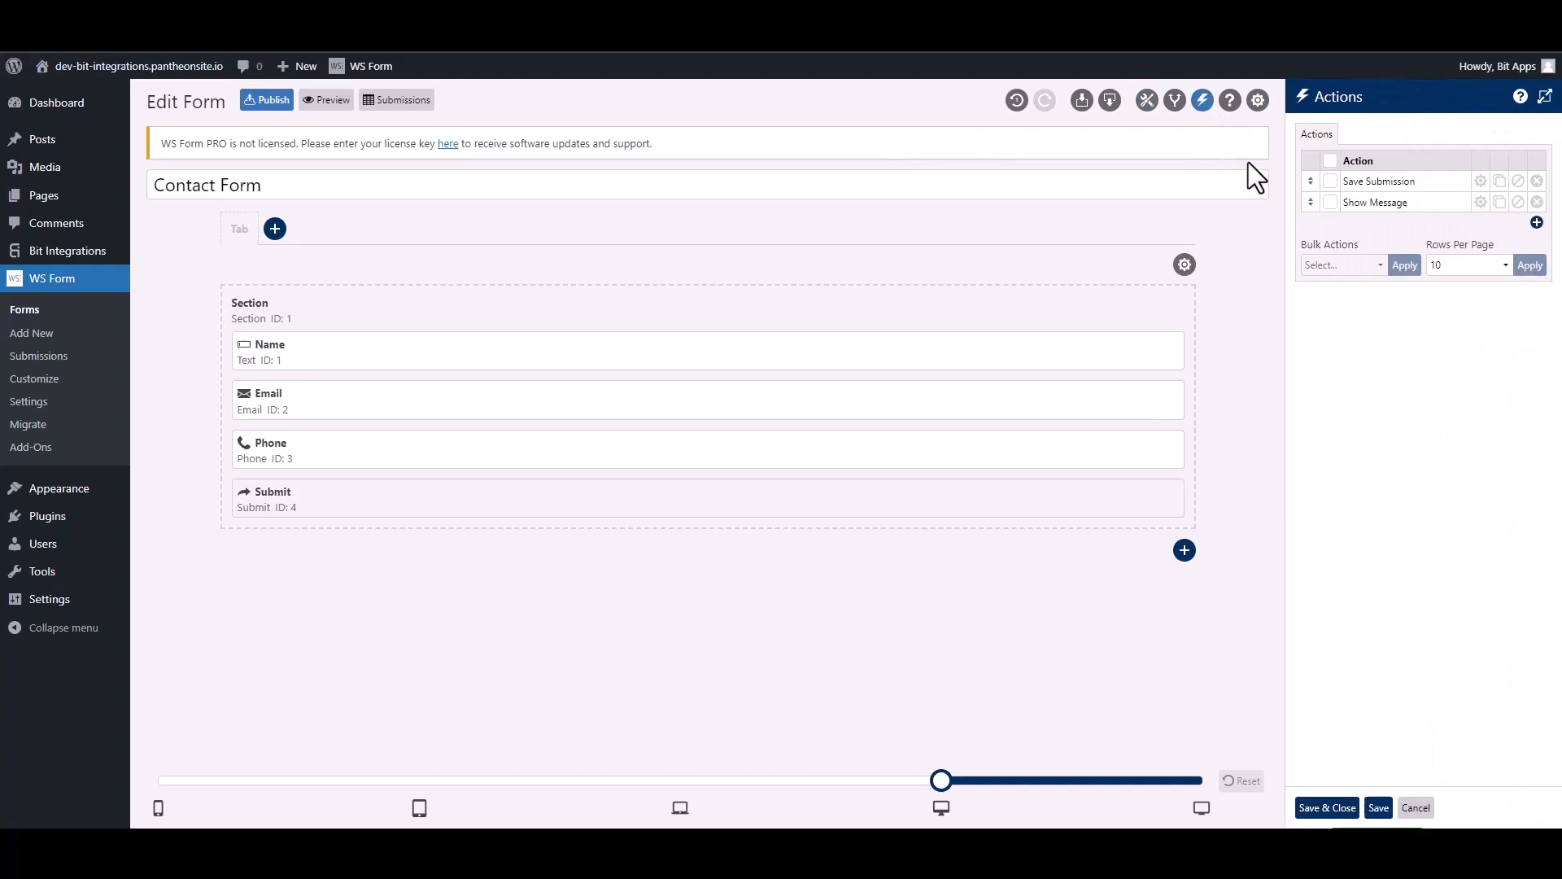
left_click(1536, 223)
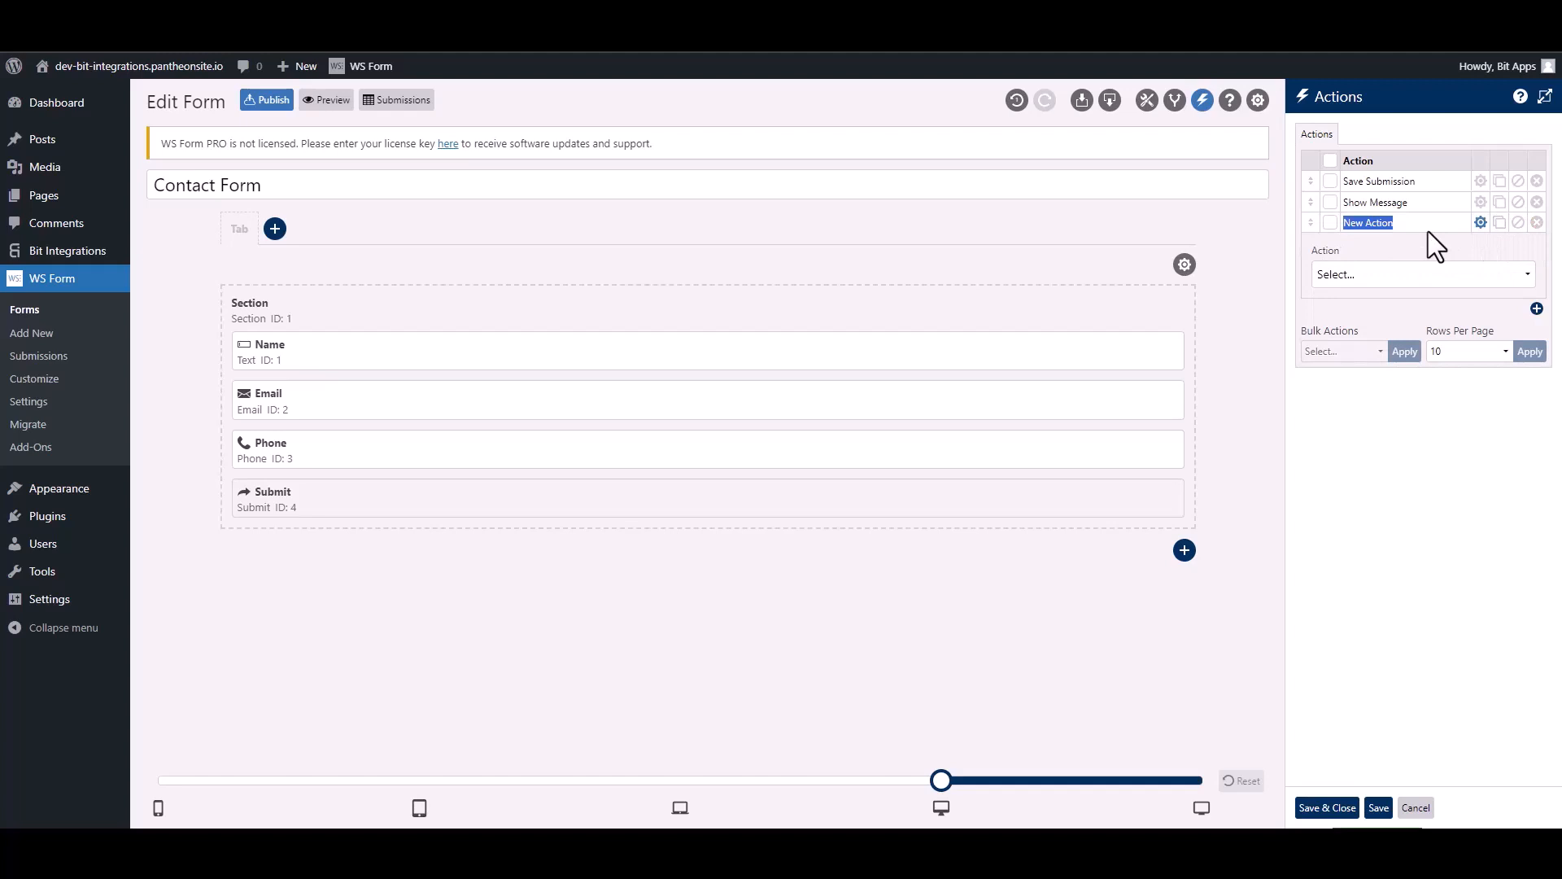
type("Bit Integra")
left_click(1399, 279)
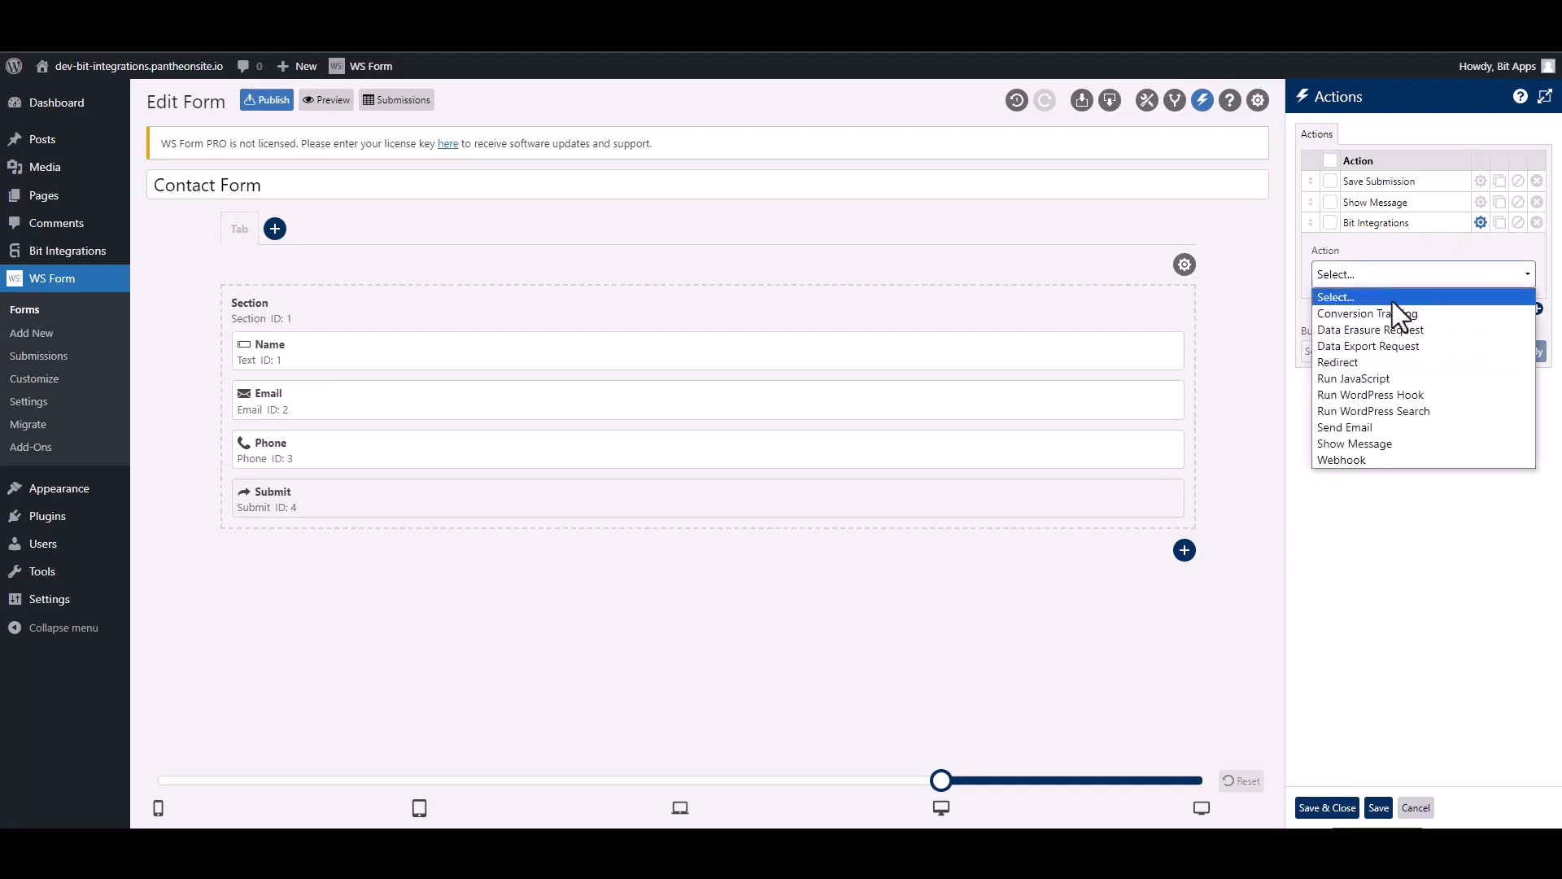
left_click(1417, 394)
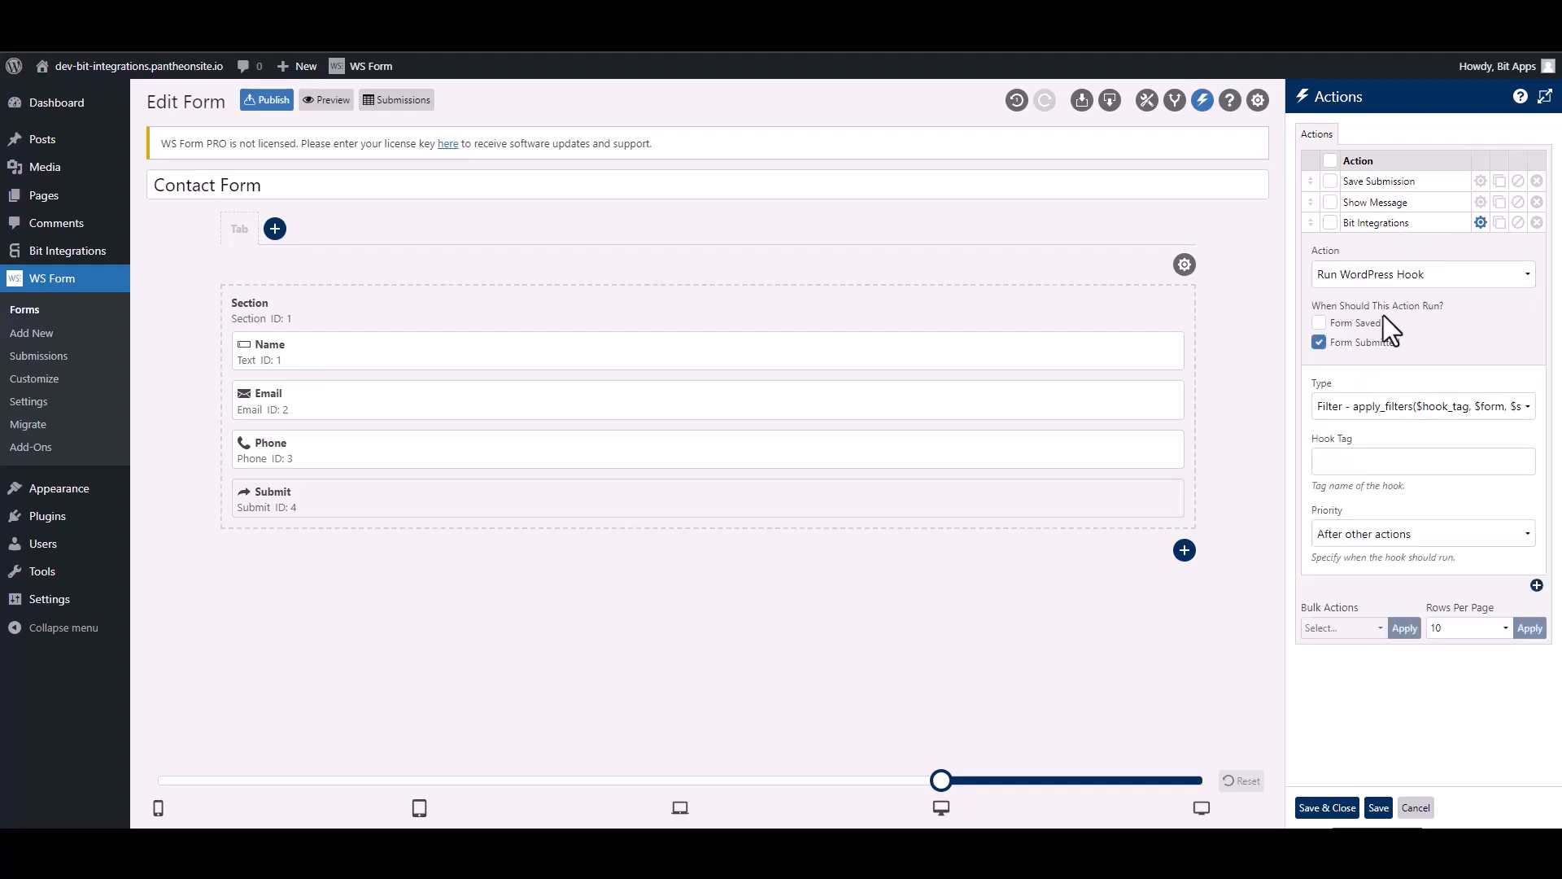
Set the hook type to Action, enter the hook tag ws_form_action_for_bi copied from the trigger notes, and save the form actions.
left_click(1354, 411)
left_click(1358, 445)
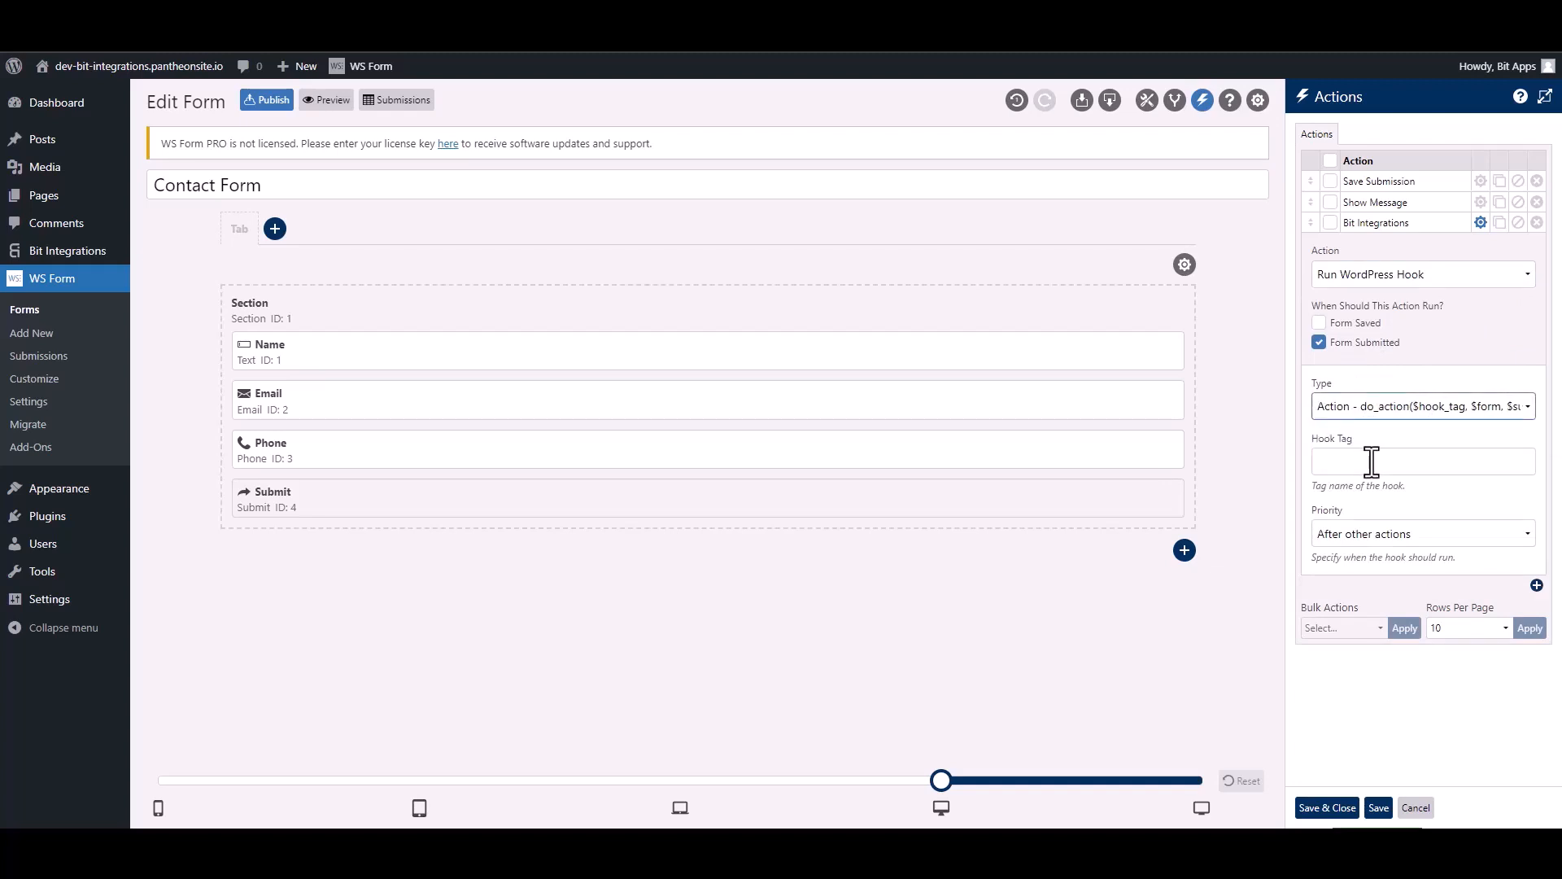
left_click(1372, 461)
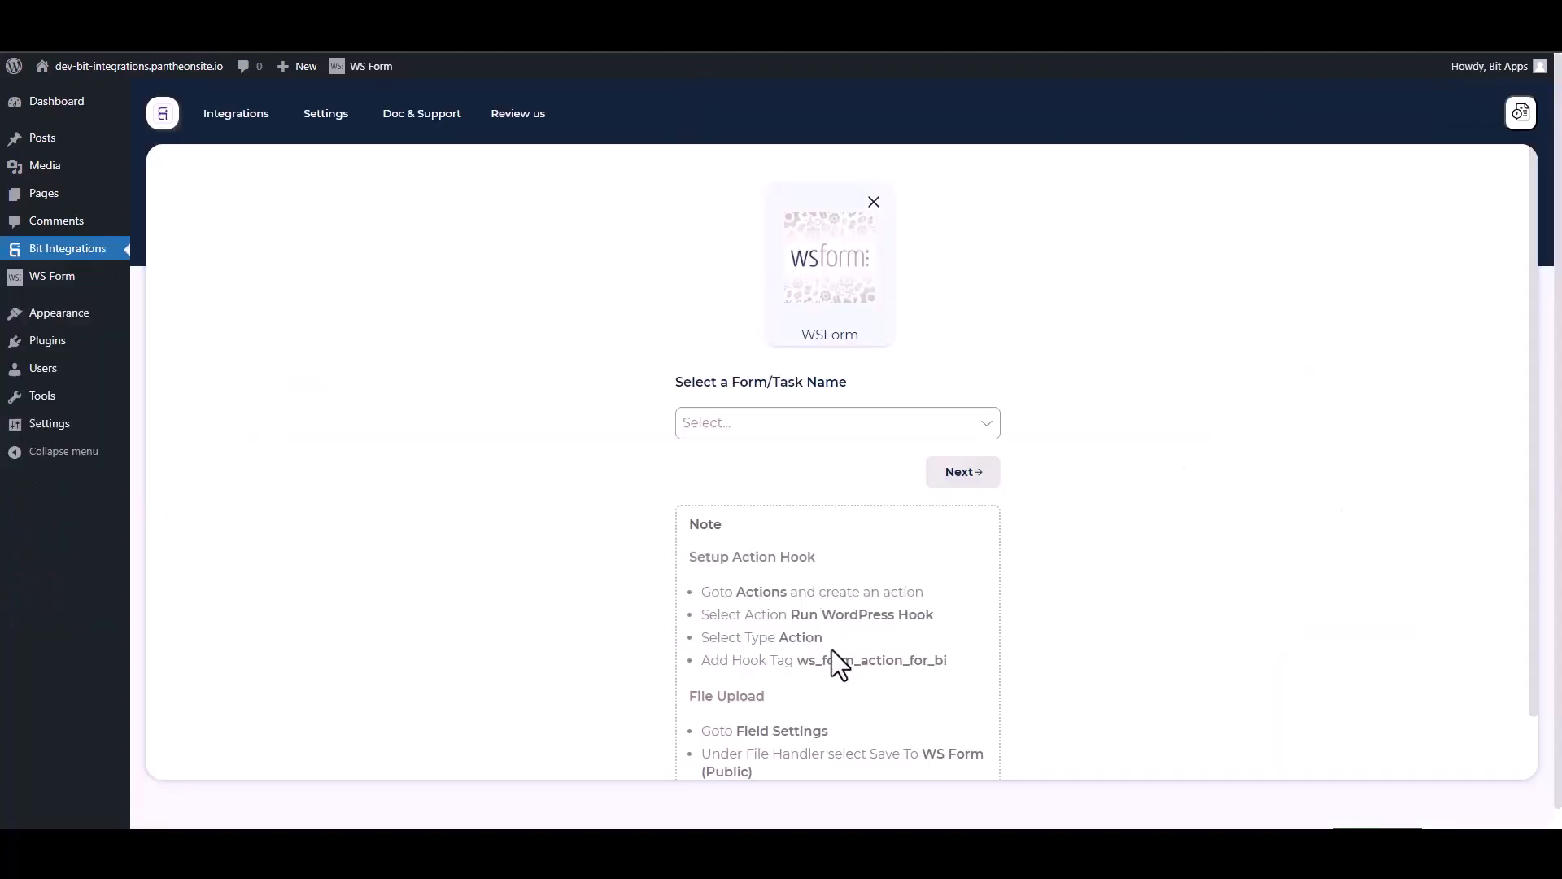
left_click_drag(957, 669, 806, 660)
key("ctrl+c")
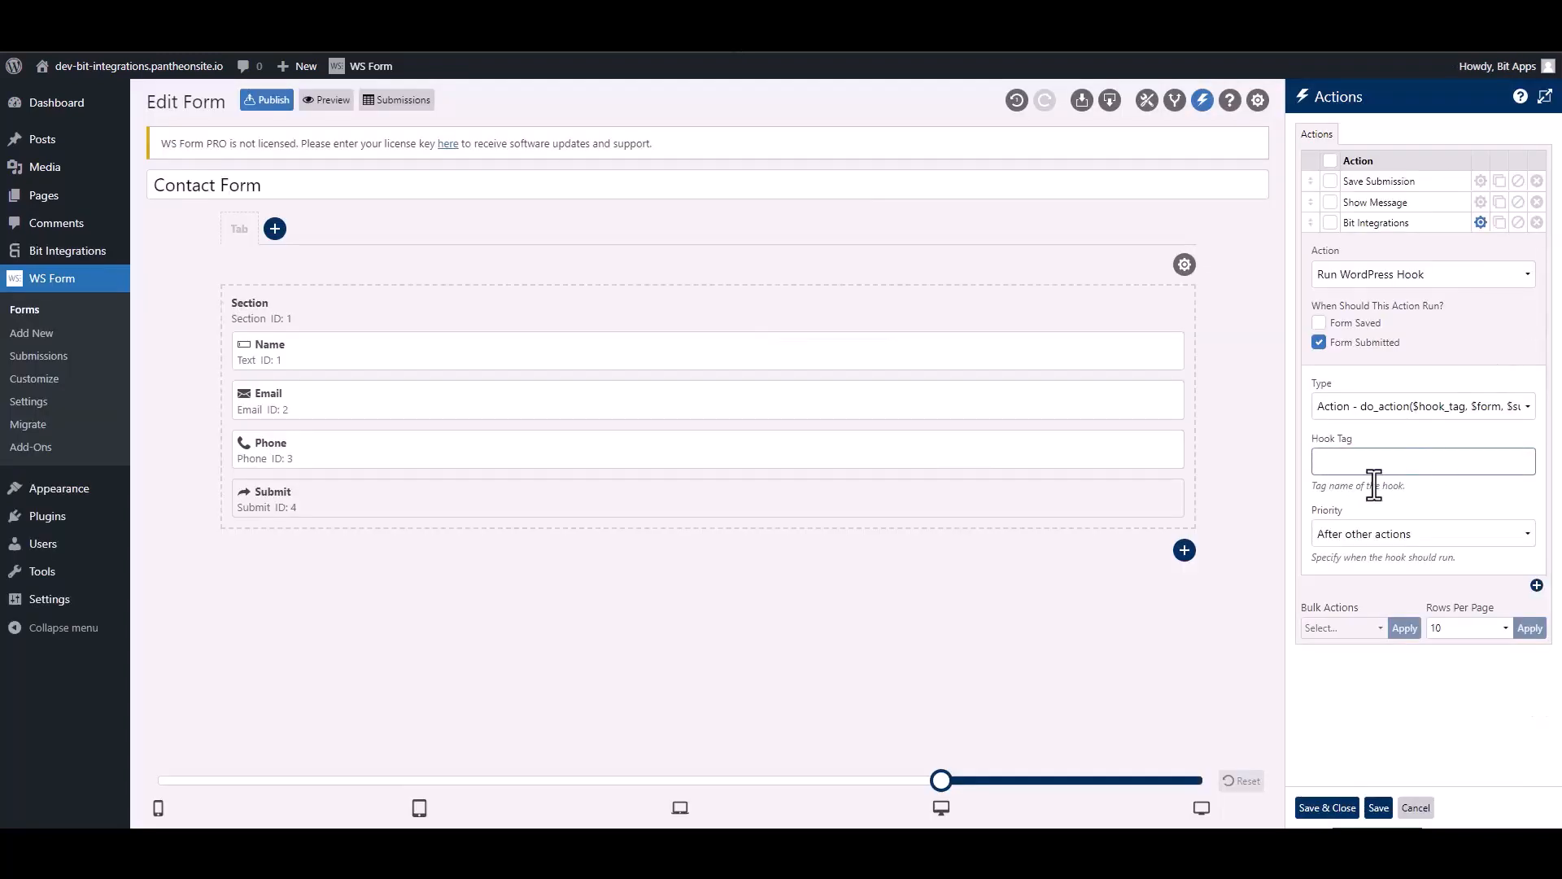
left_click(1369, 464)
key("ctrl+v")
left_click(1330, 808)
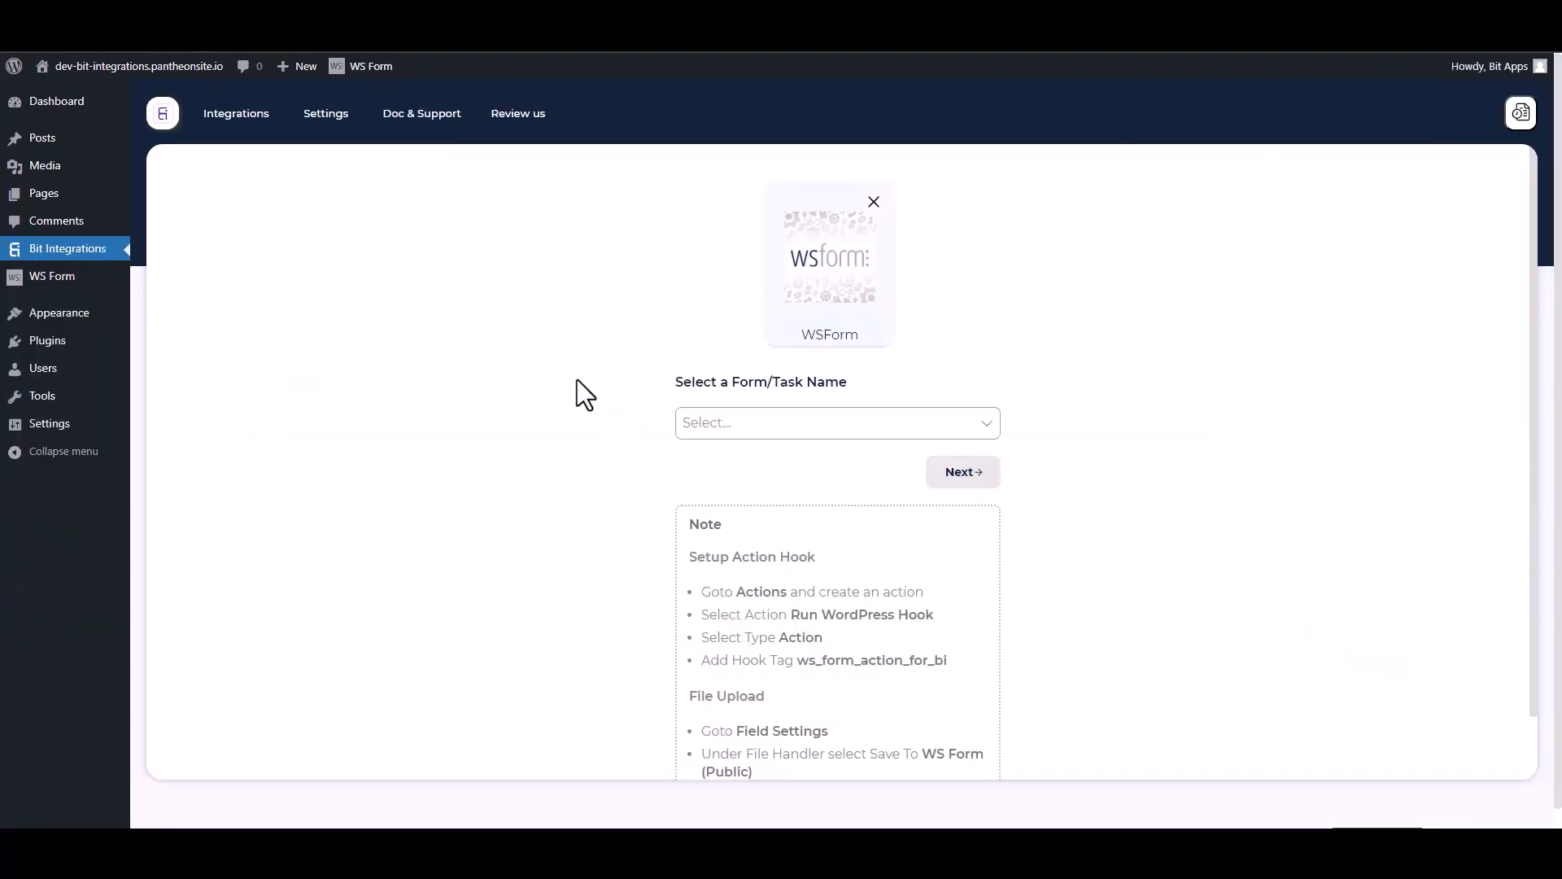
In Bit Integrations, select Contact Form as the trigger form and choose Discord as the action.
left_click(764, 423)
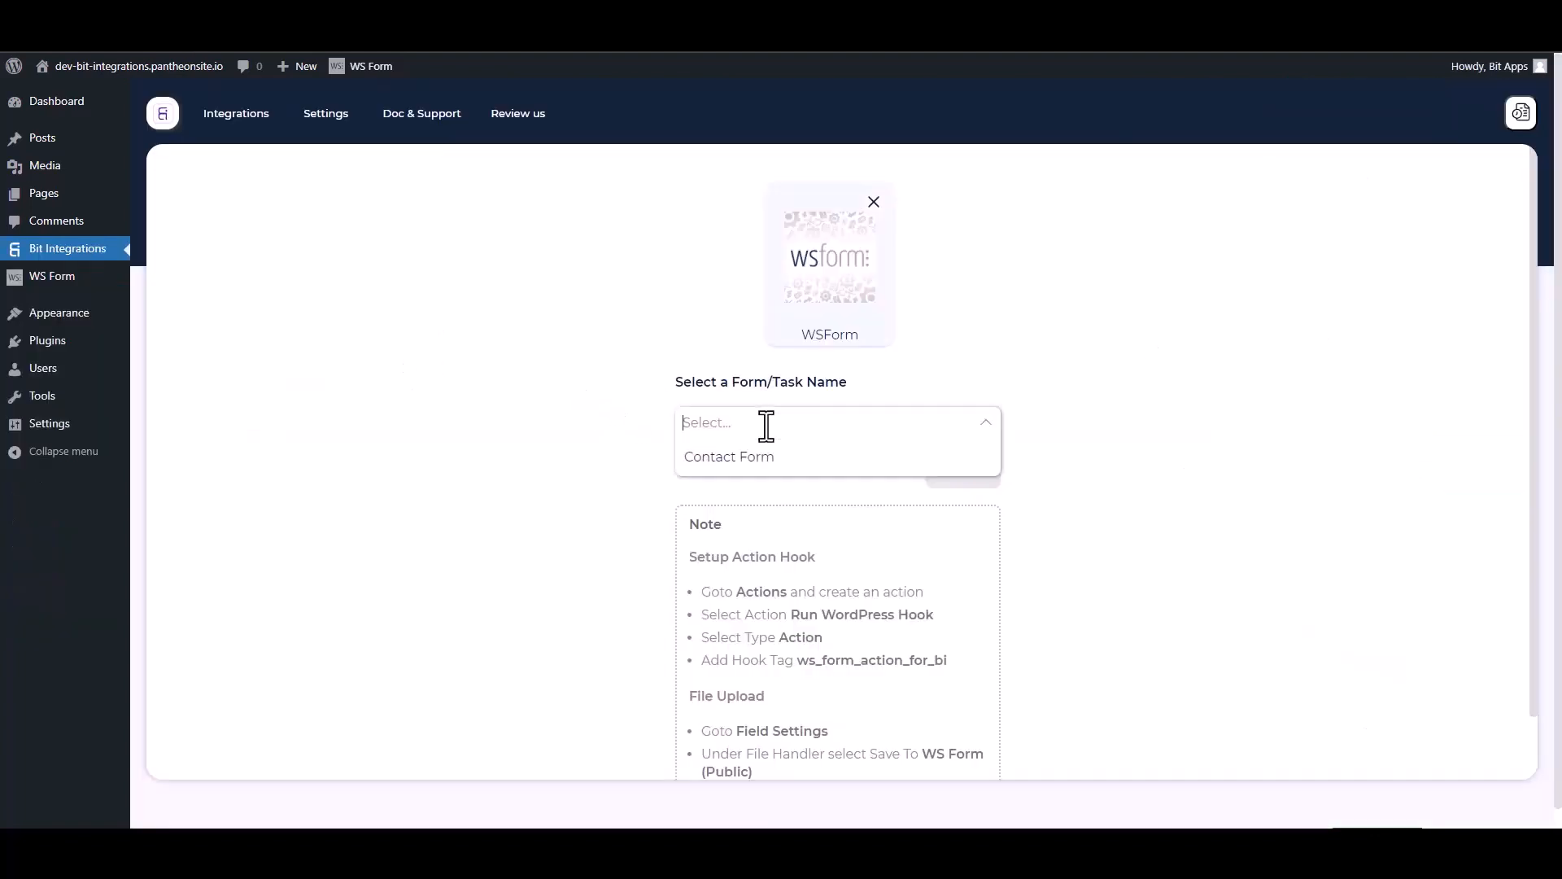
left_click(720, 457)
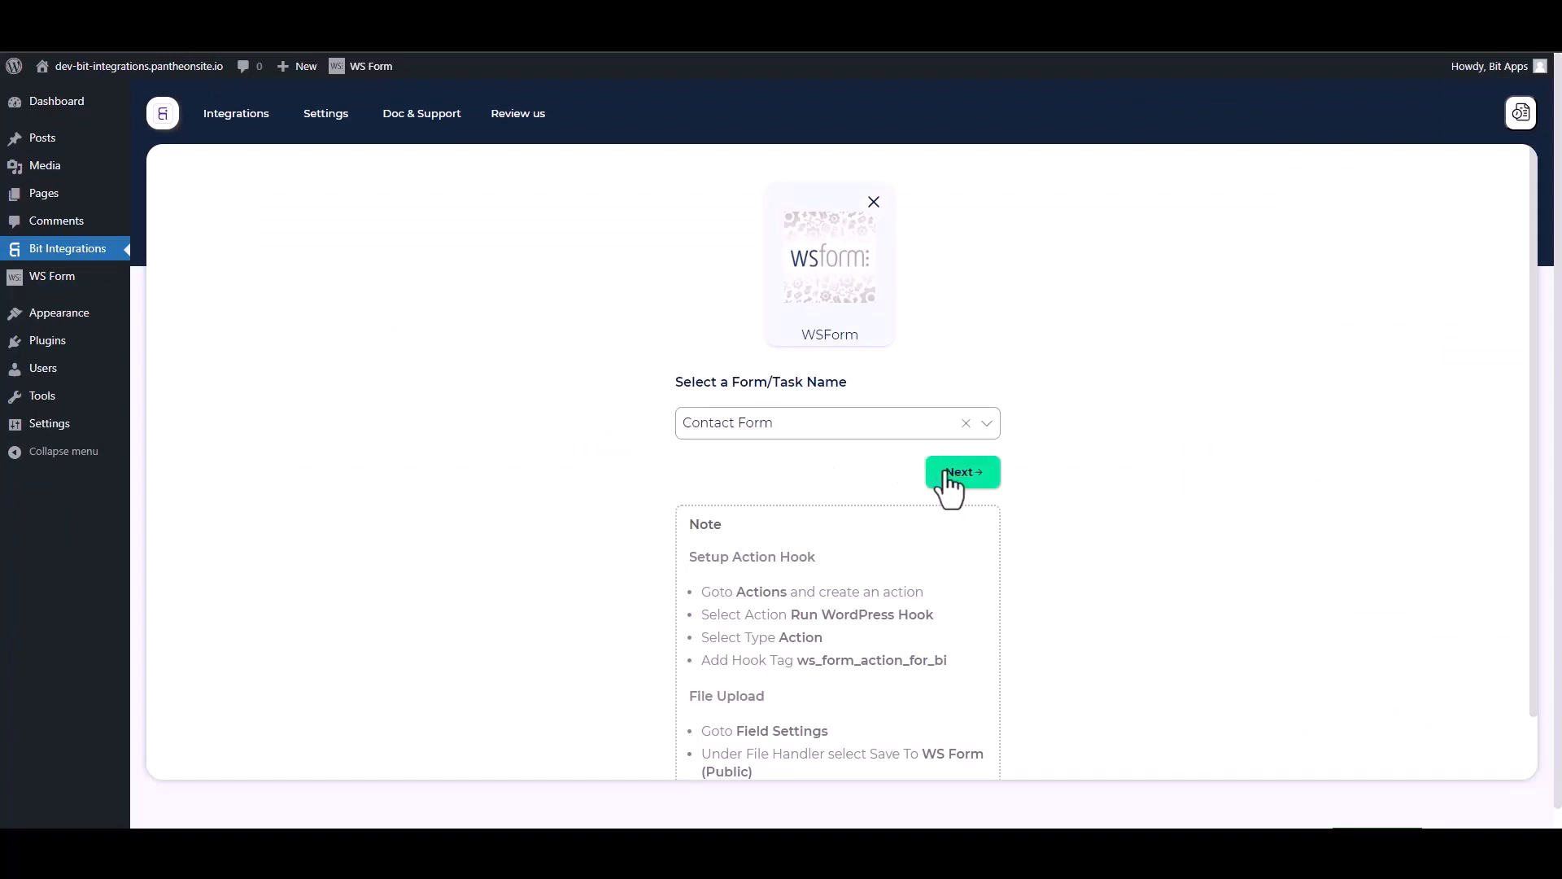
left_click(931, 470)
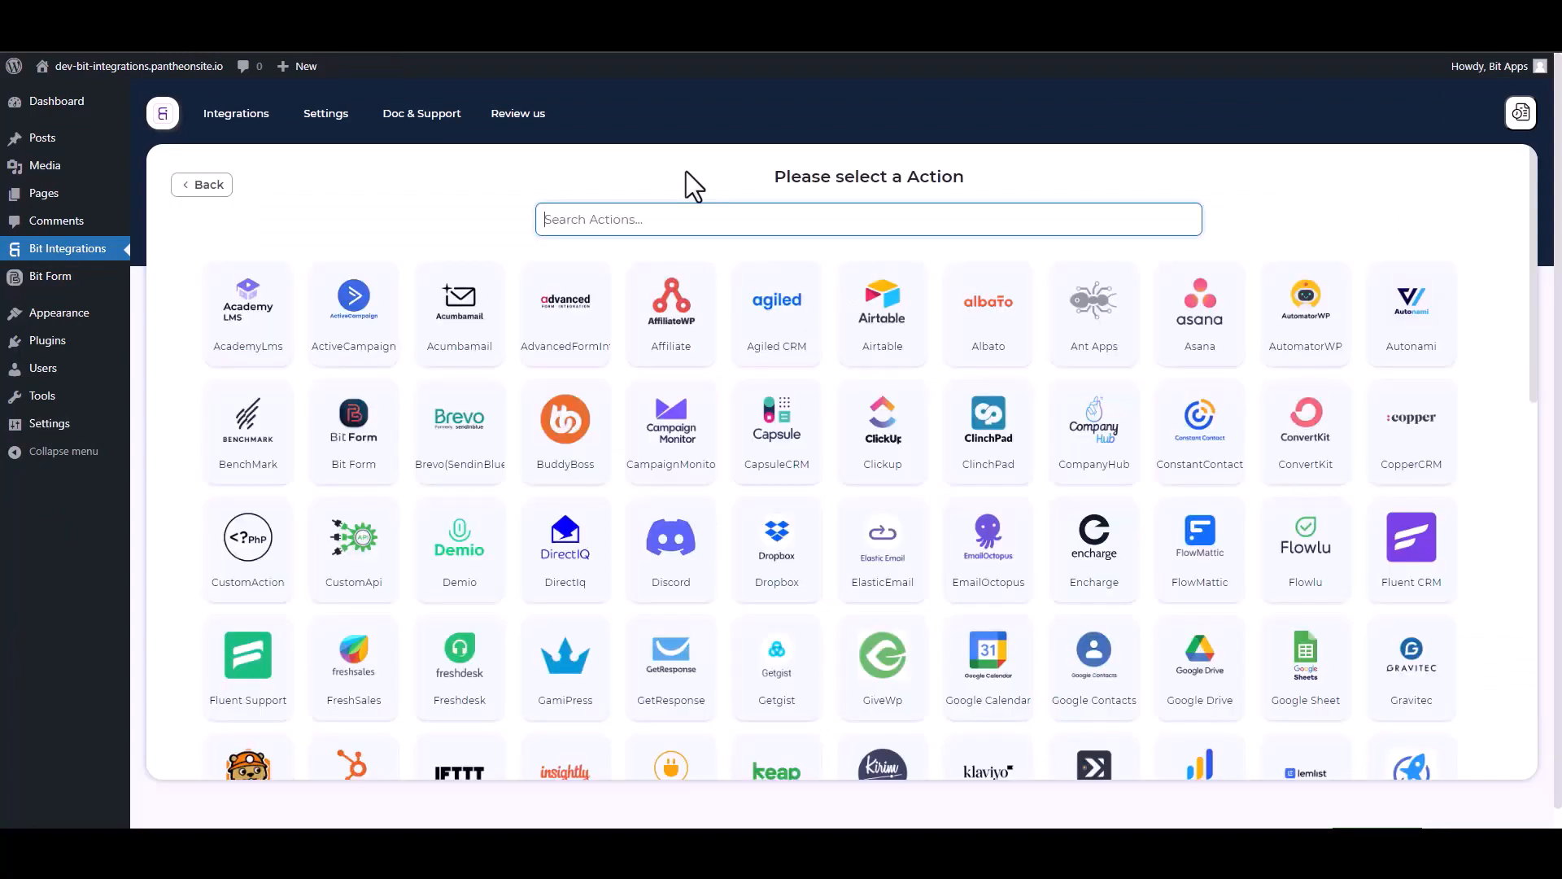
type("dis")
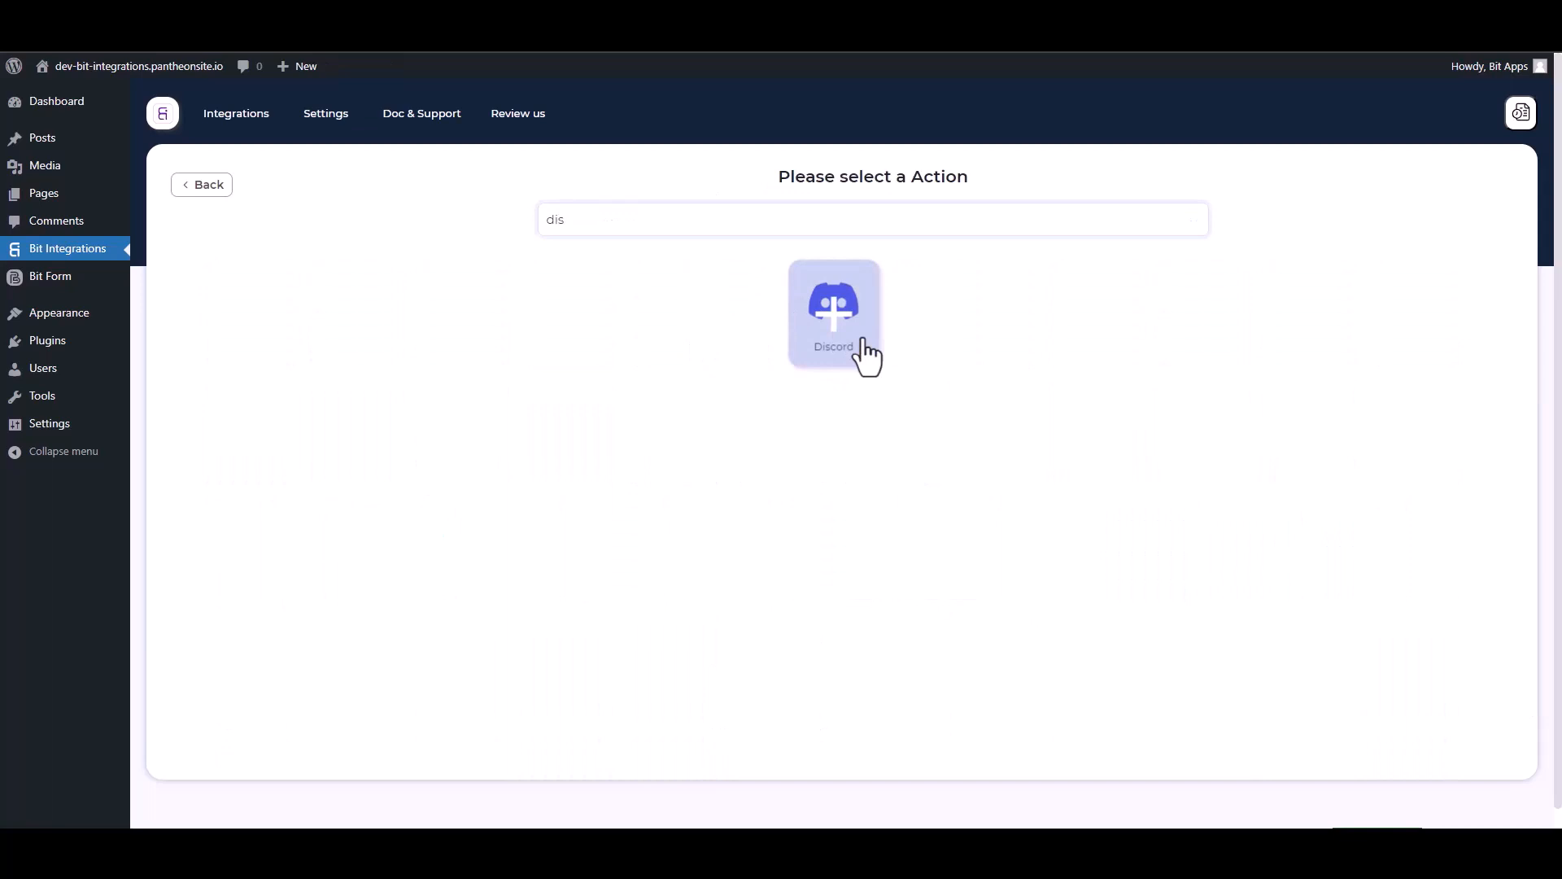
left_click(834, 314)
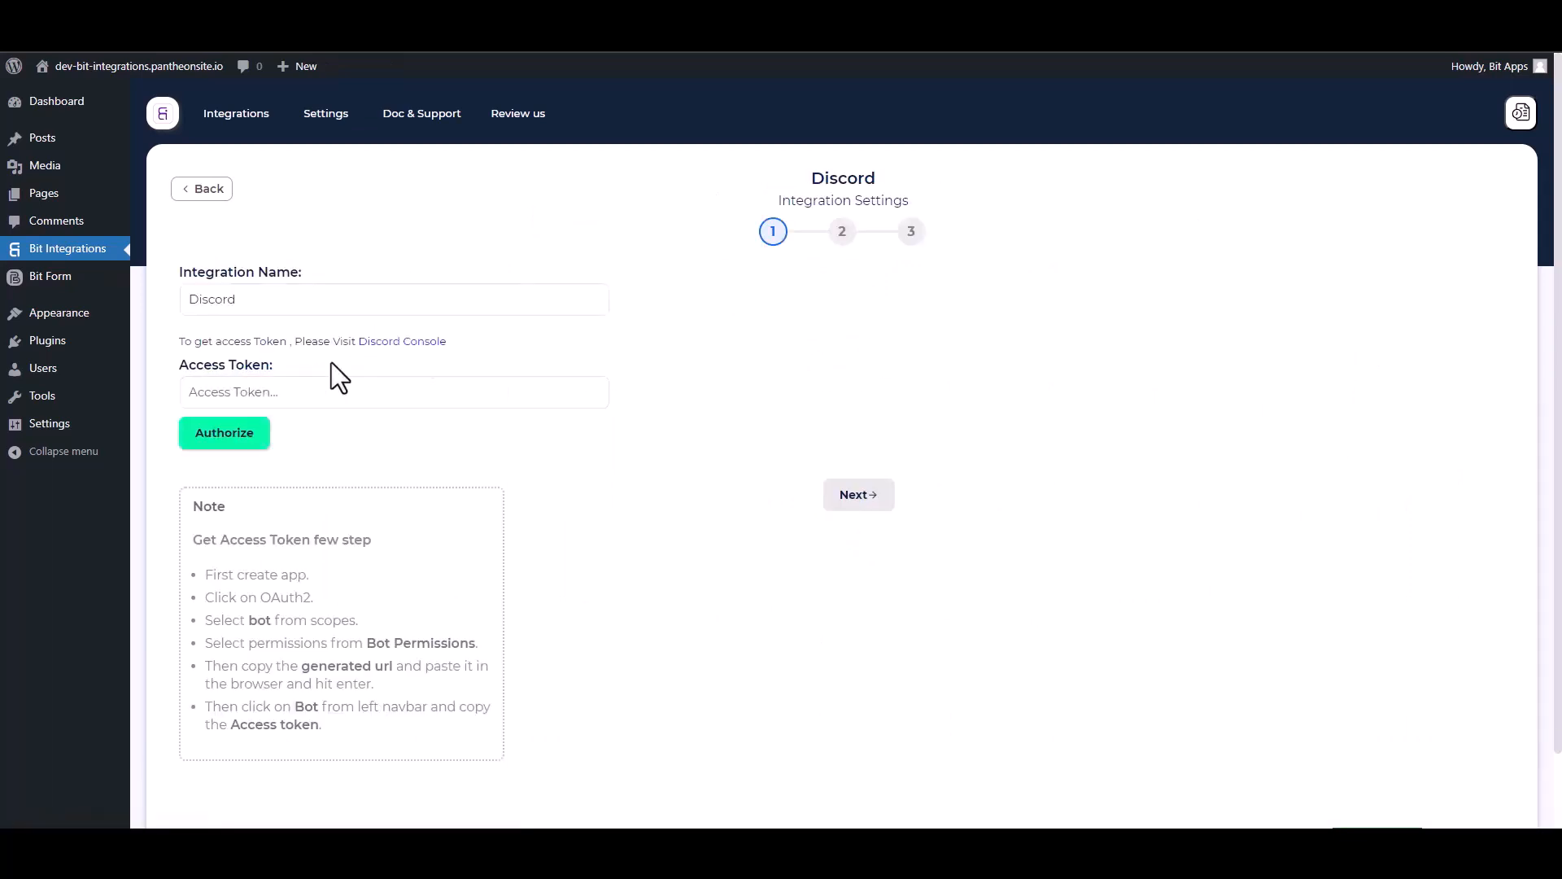
Open the Discord developer console and create an application named Bit Integrations, accepting the developer terms.
left_click(405, 344)
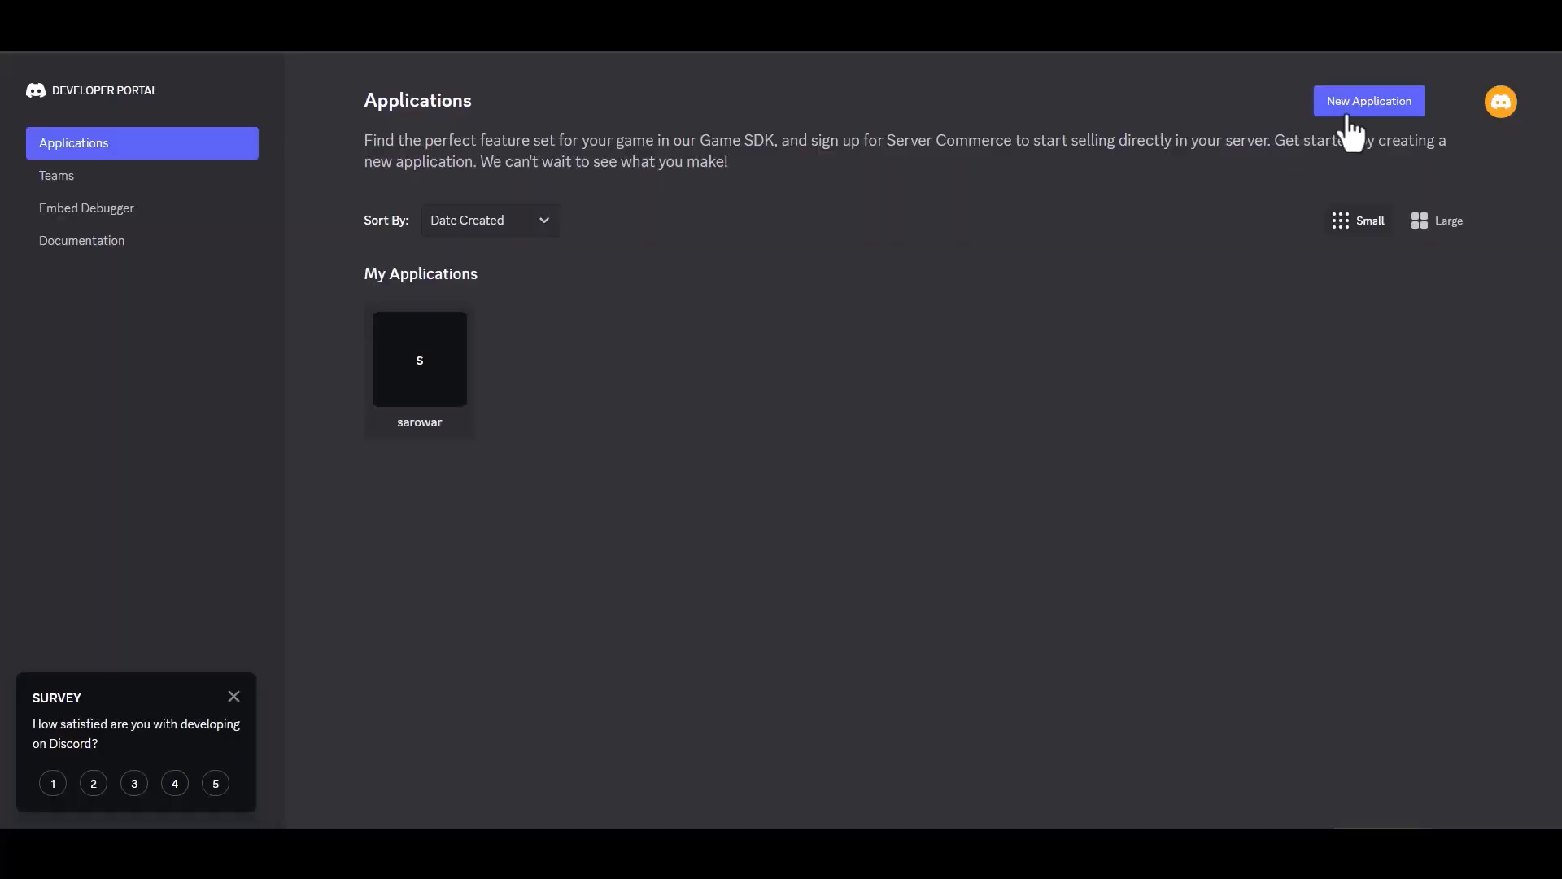
left_click(1369, 101)
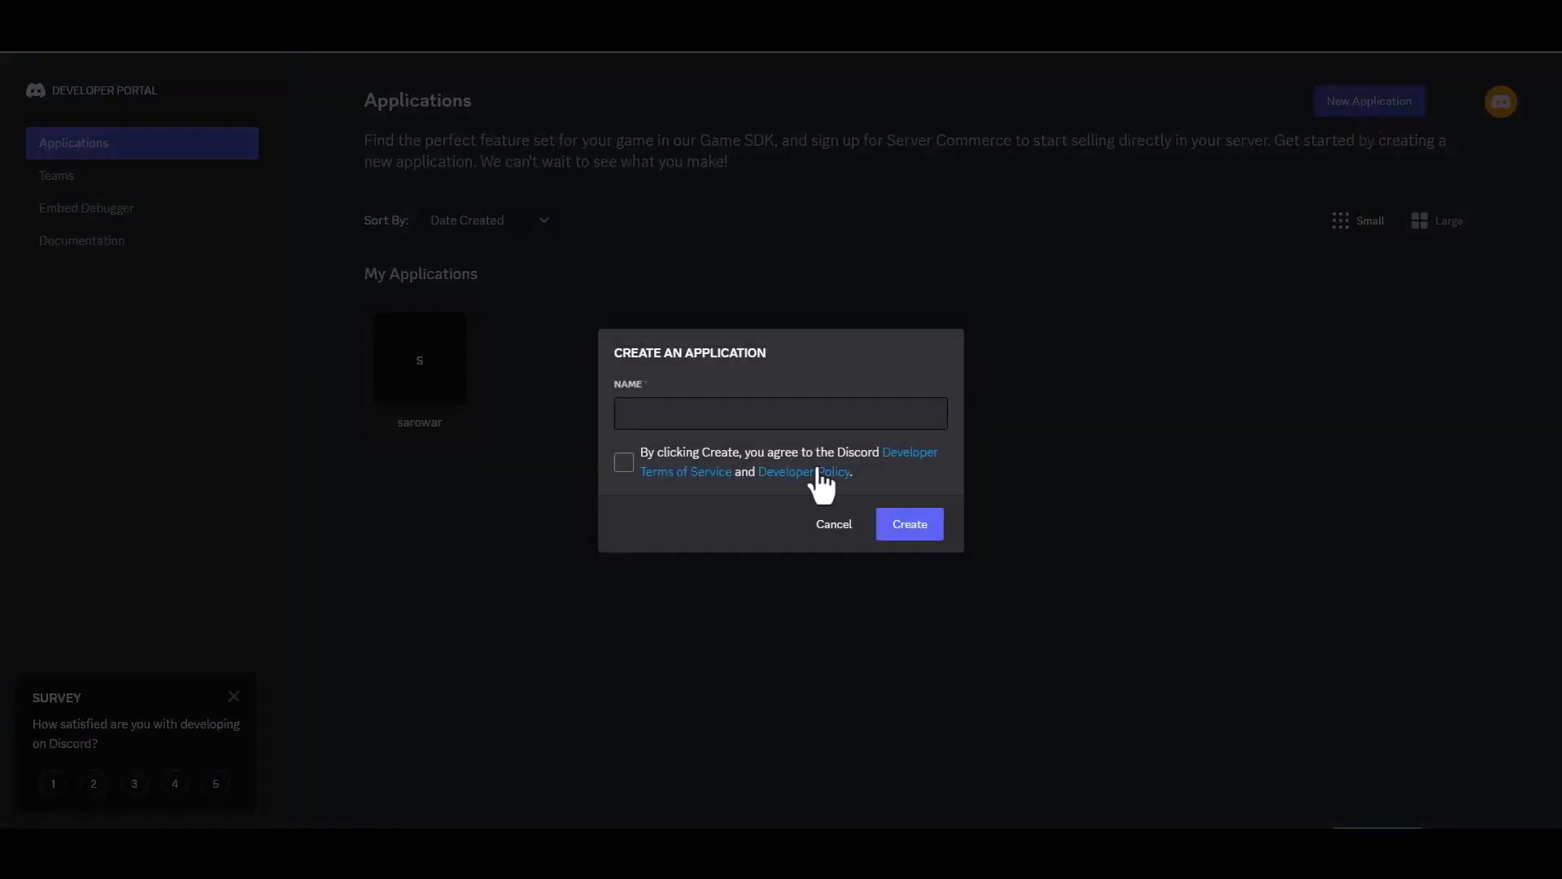
left_click(700, 414)
type("B")
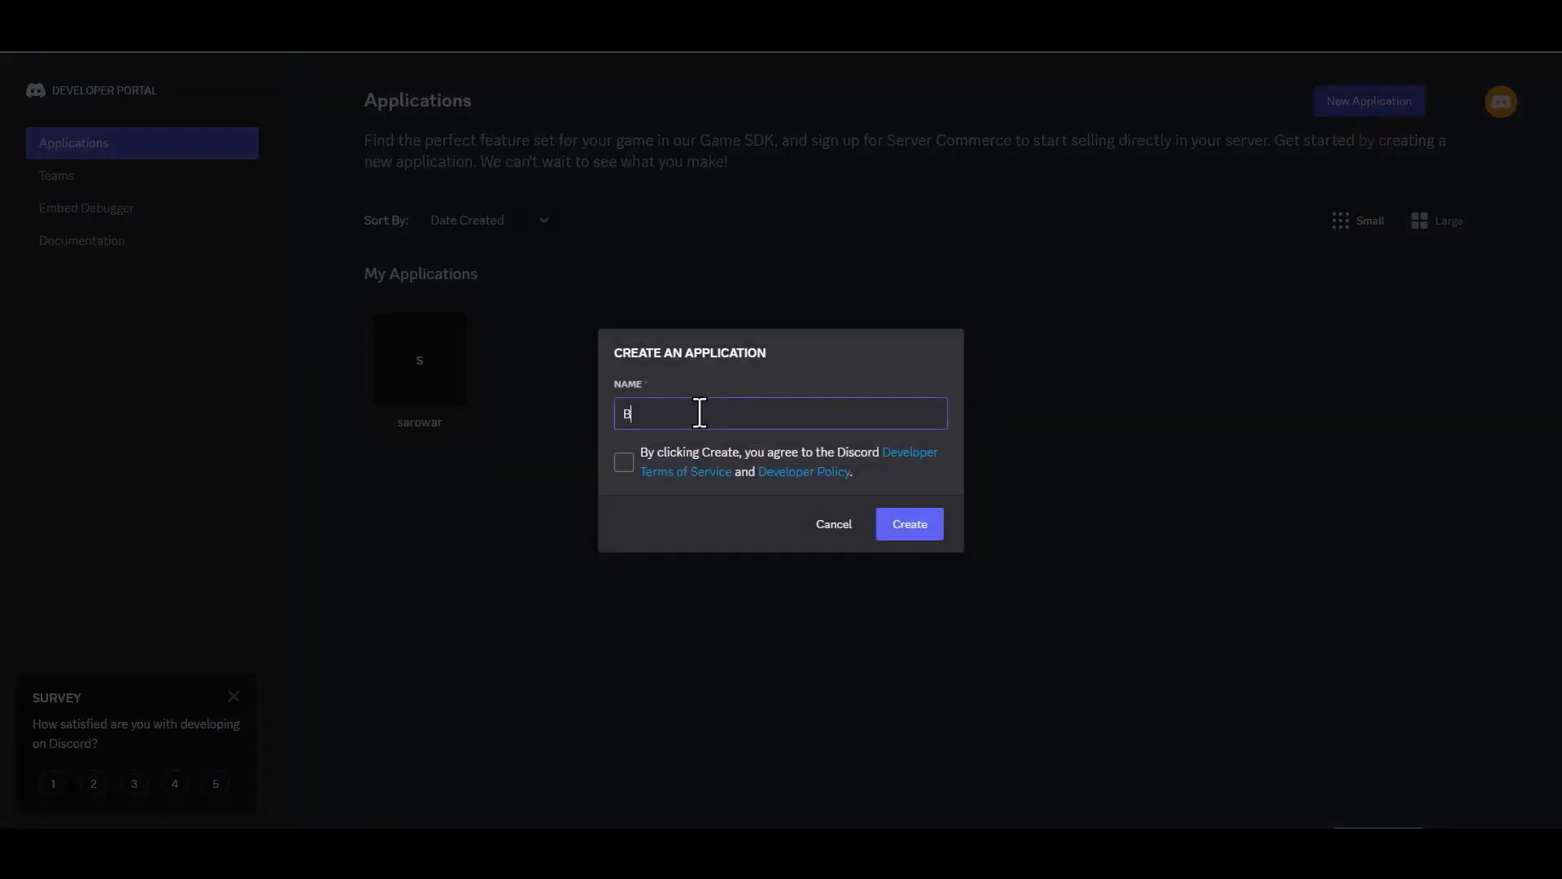
type("it Integratui")
key("BackSpace")
key("BackSpace")
type("ions")
left_click(625, 465)
left_click(890, 532)
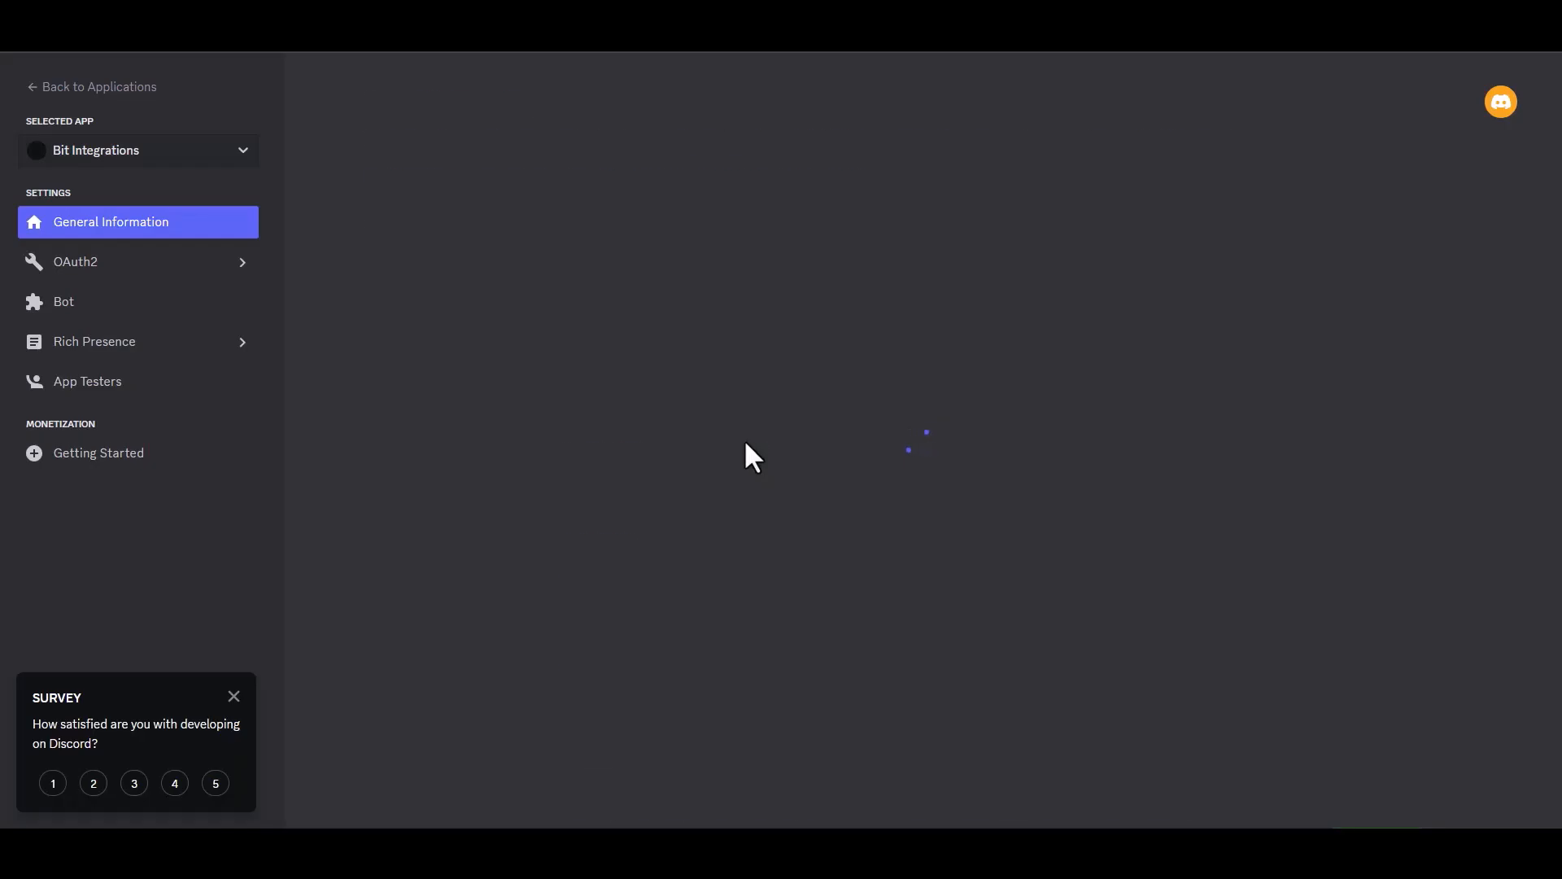
In the application's OAuth2 URL generator, enable the bot scope and the Administrator permission.
left_click(110, 268)
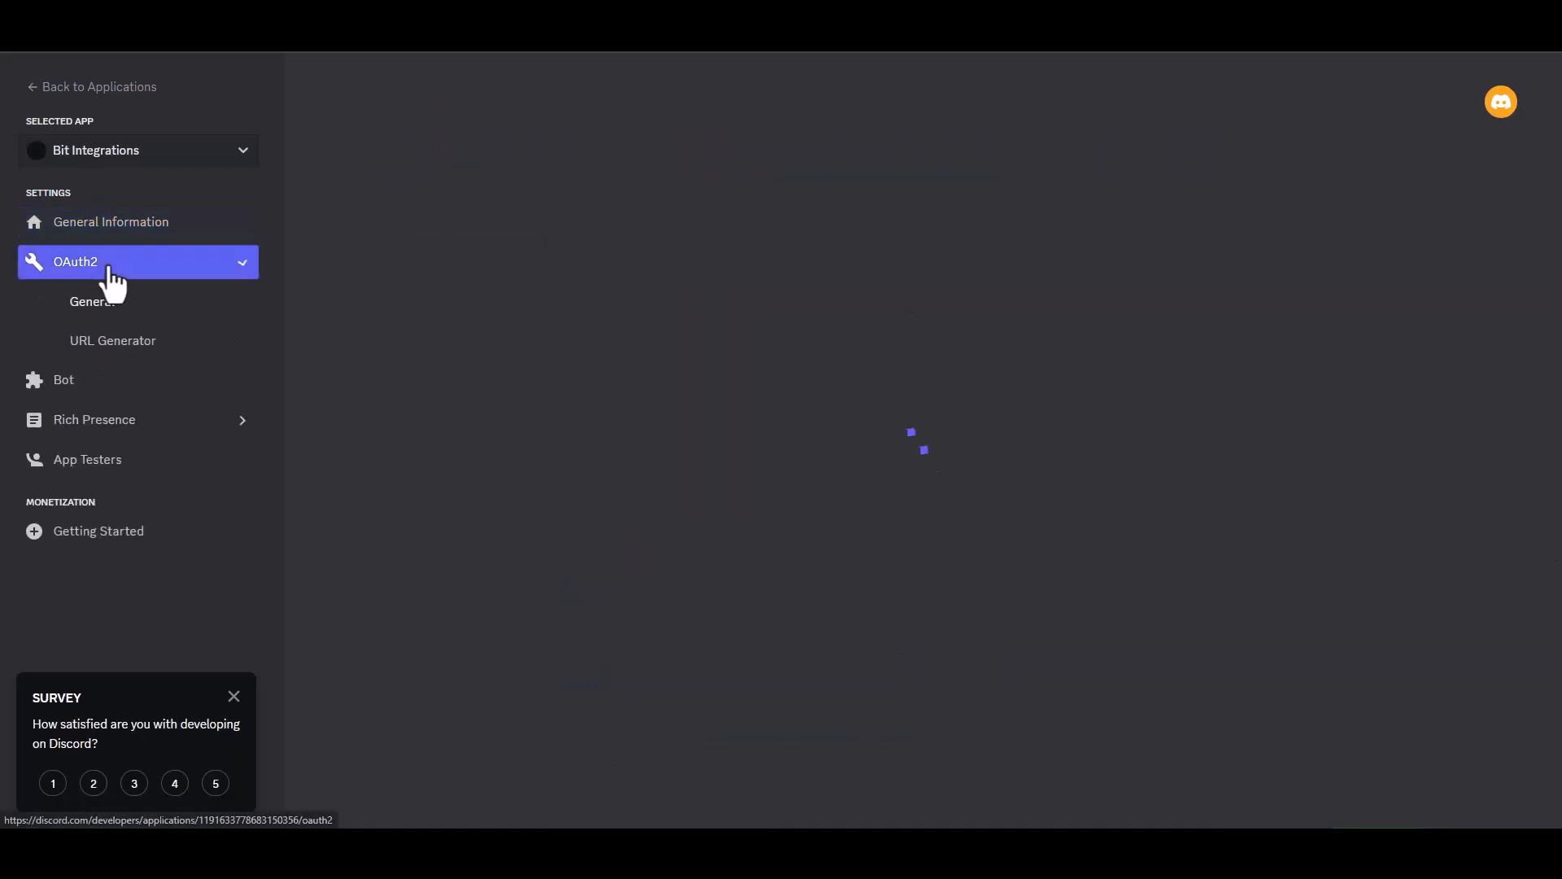
left_click(146, 345)
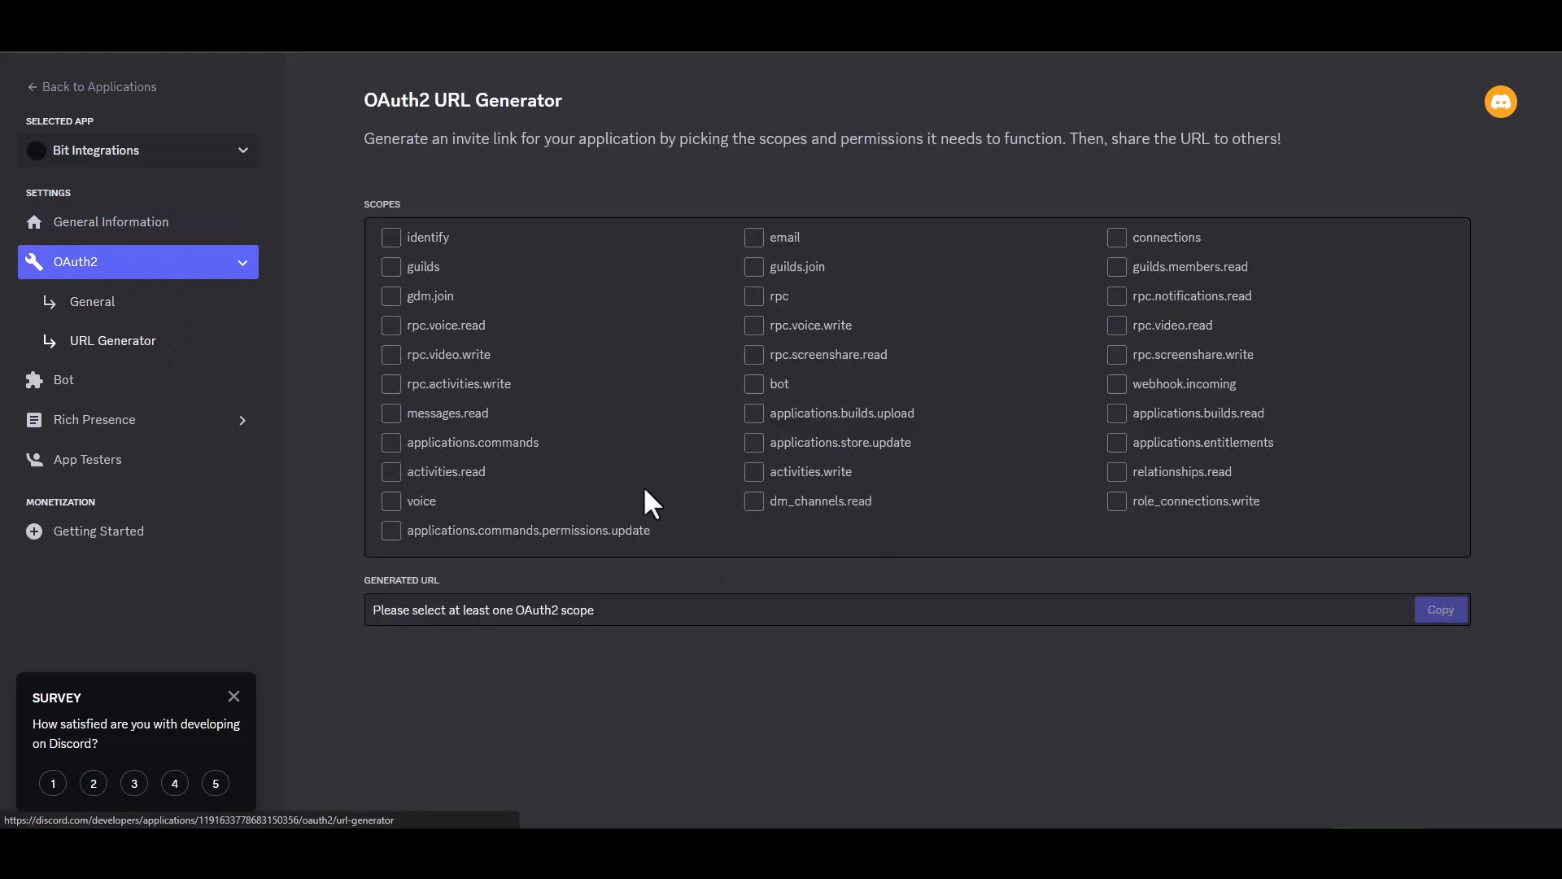
left_click(756, 388)
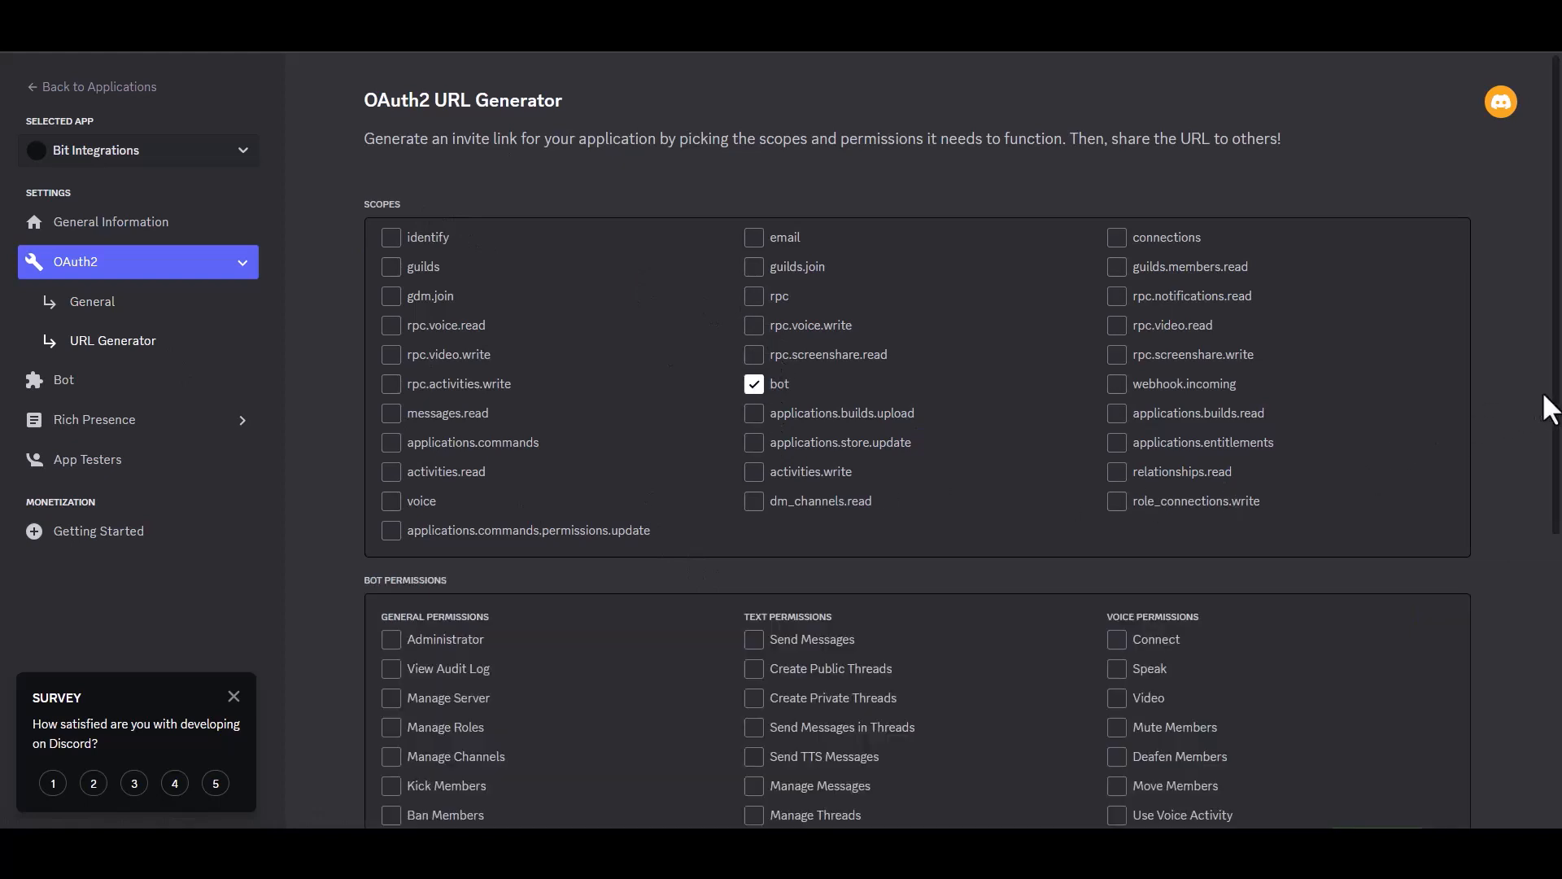
scroll(1546, 406, "down", 4)
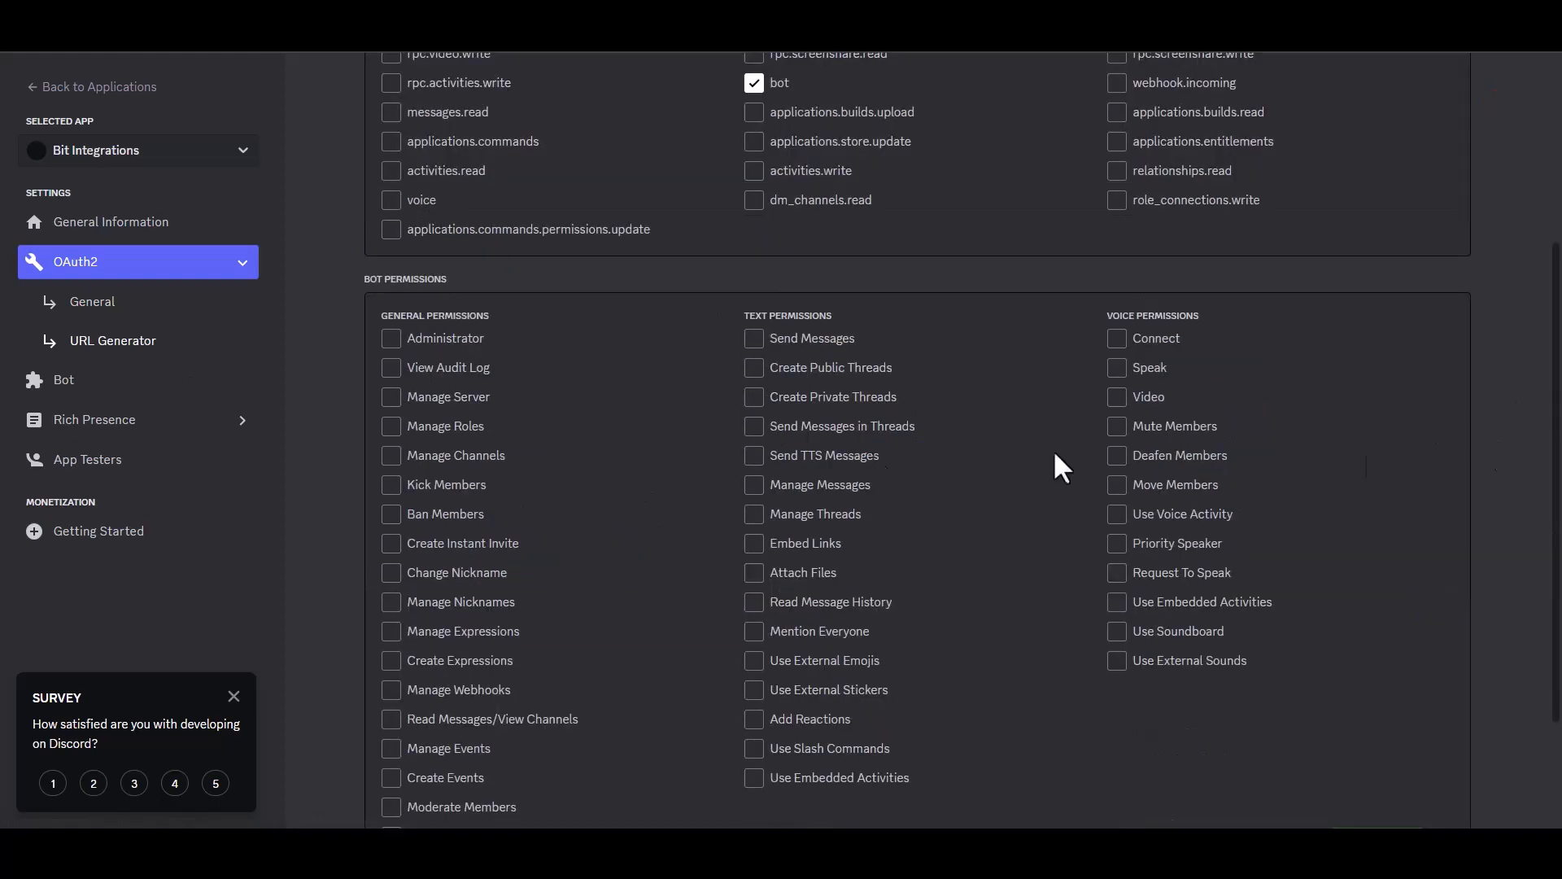
left_click(391, 340)
scroll(1546, 407, "down", 2)
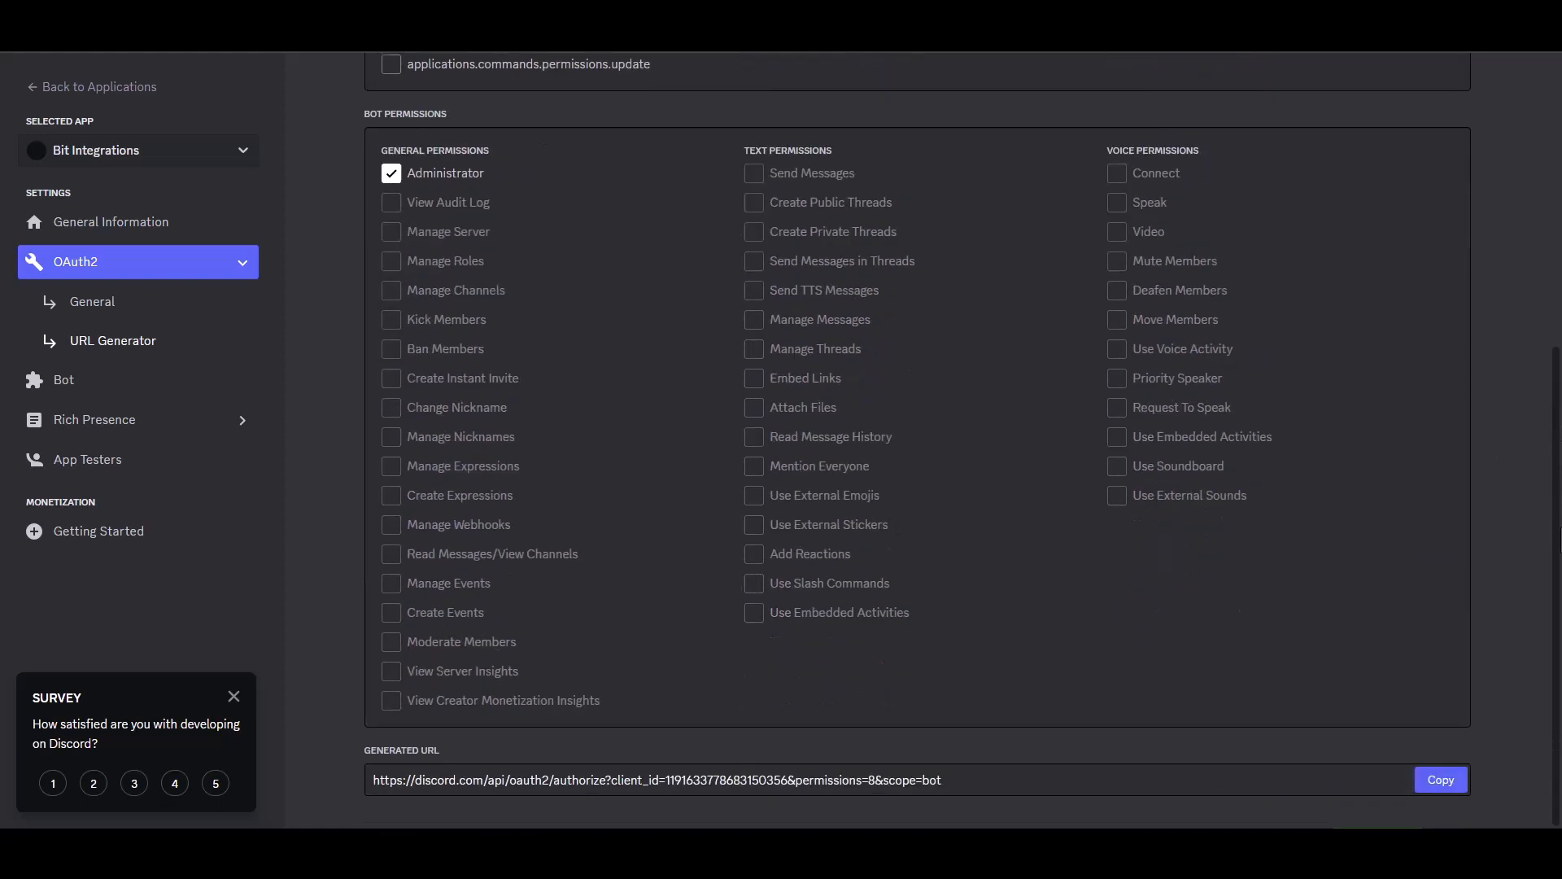
Copy the generated bot invite URL and open it in the browser.
left_click(1433, 782)
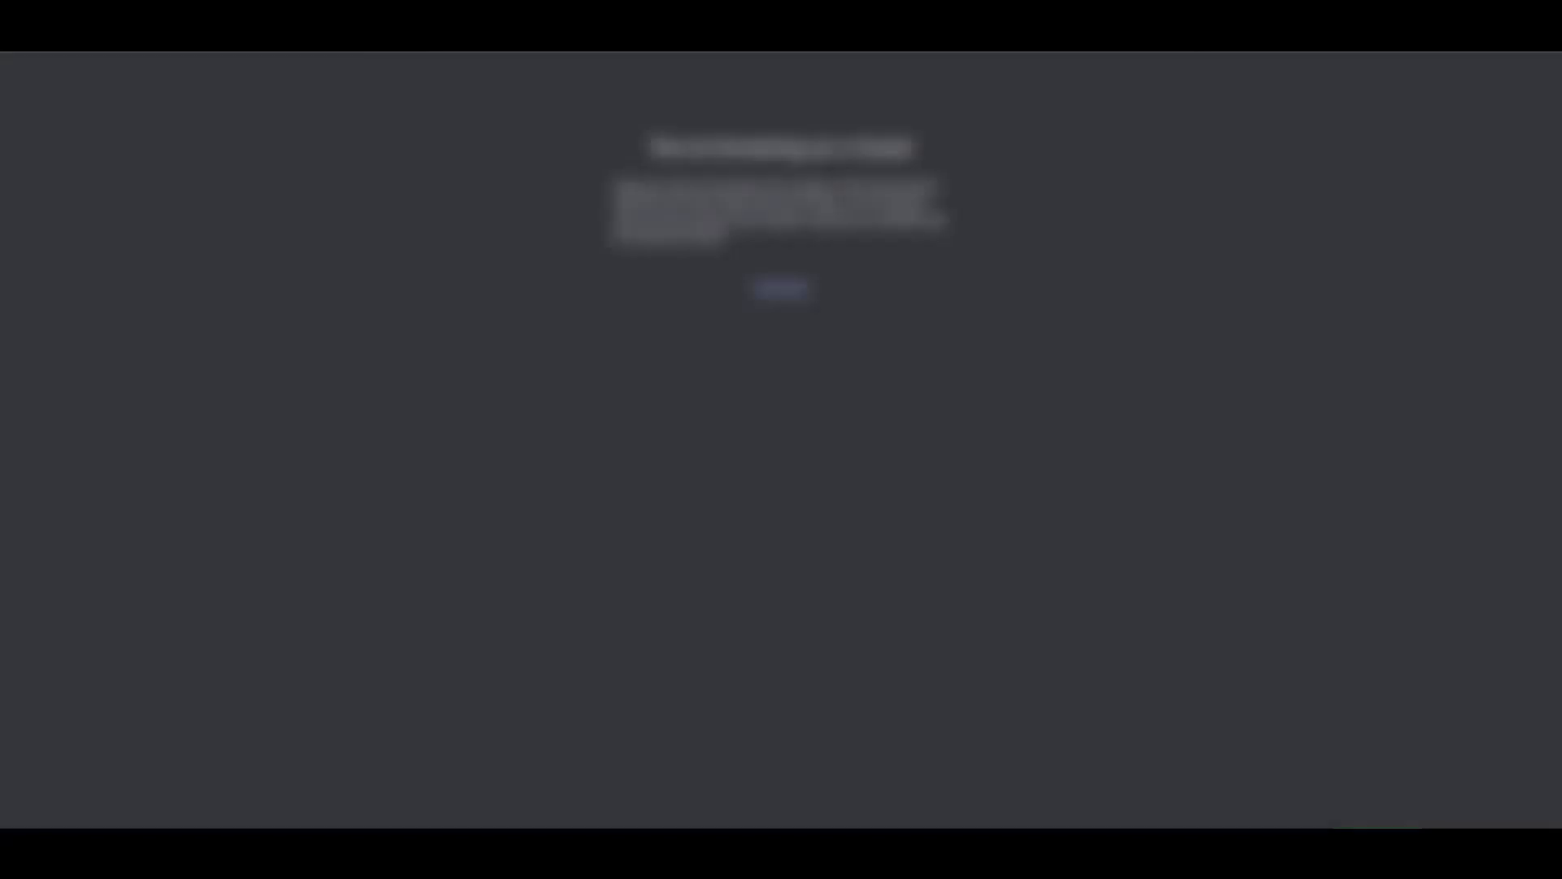
key("ctrl+l")
key("ctrl+v")
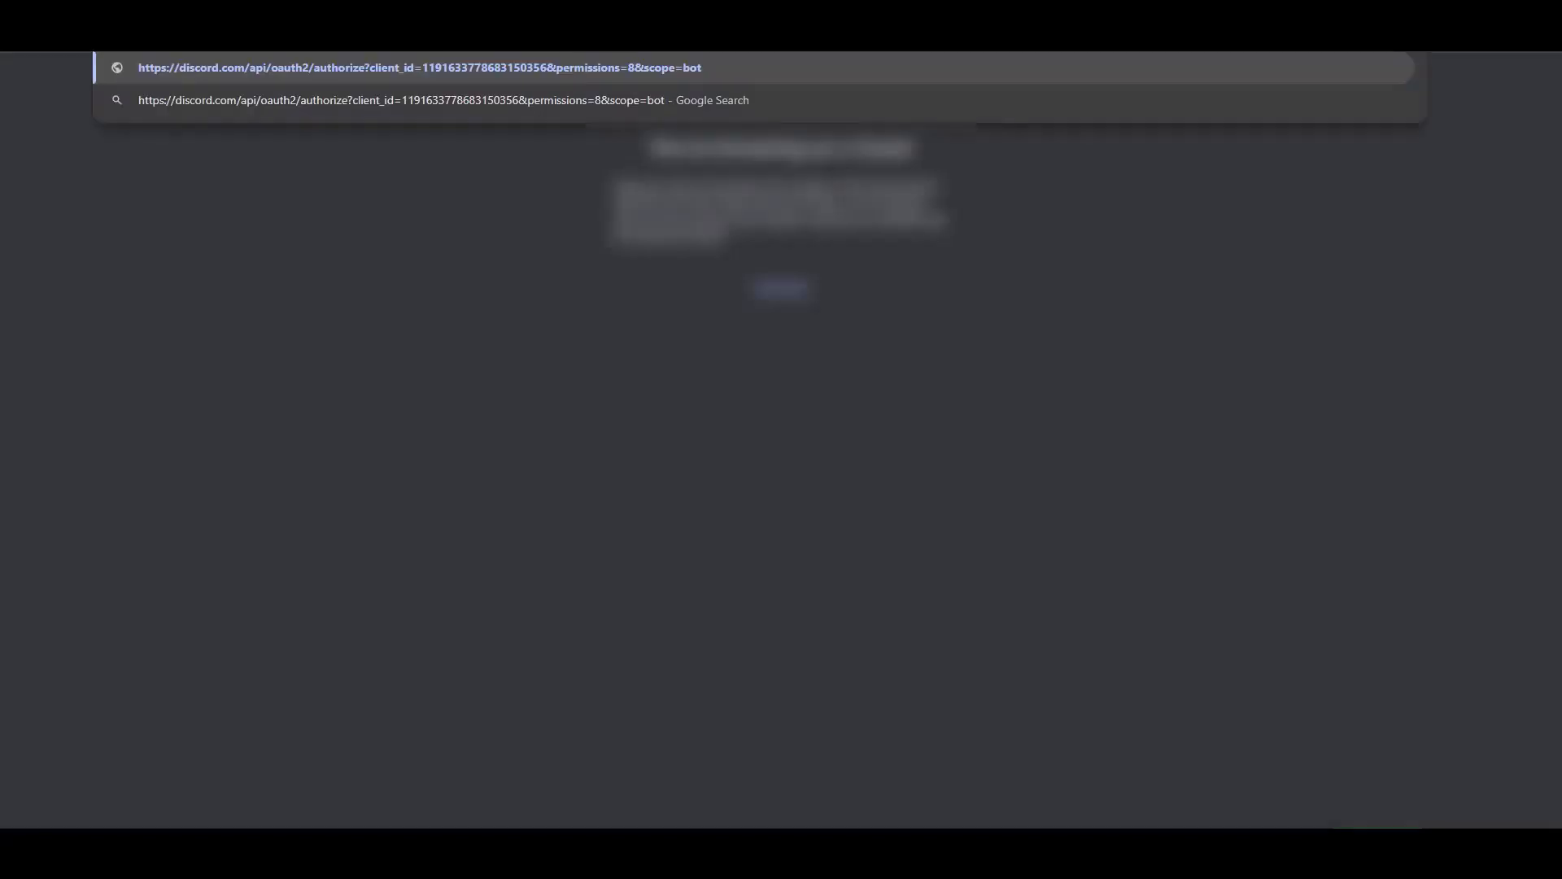
key("Return")
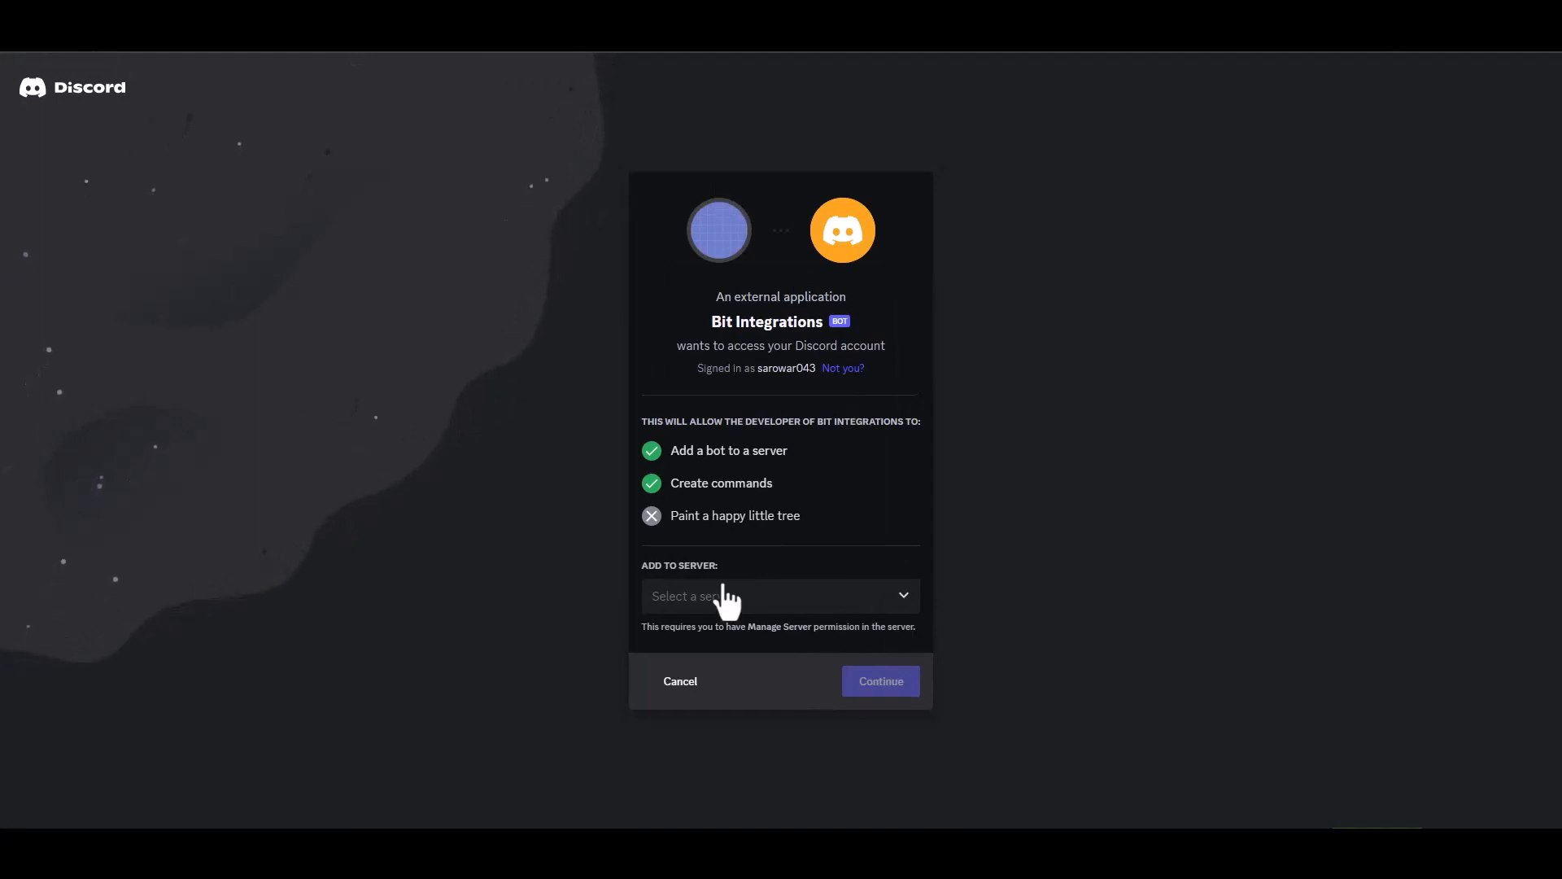
Authorize the Bit Integrations bot with Administrator permission on the available server, completing the human verification, and open that server.
left_click(759, 602)
left_click(708, 631)
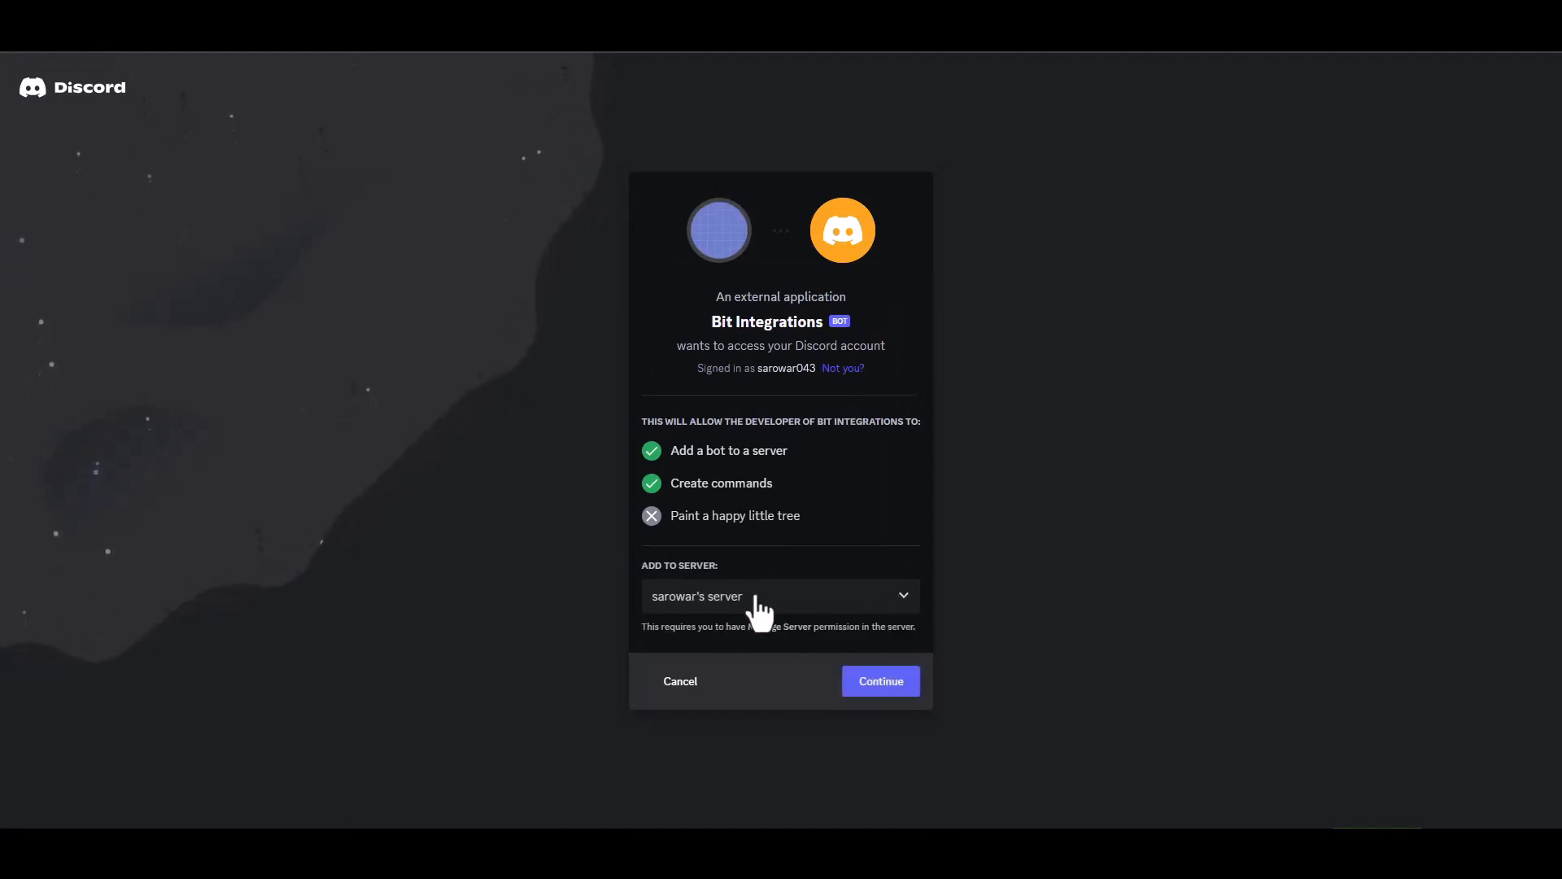
left_click(878, 688)
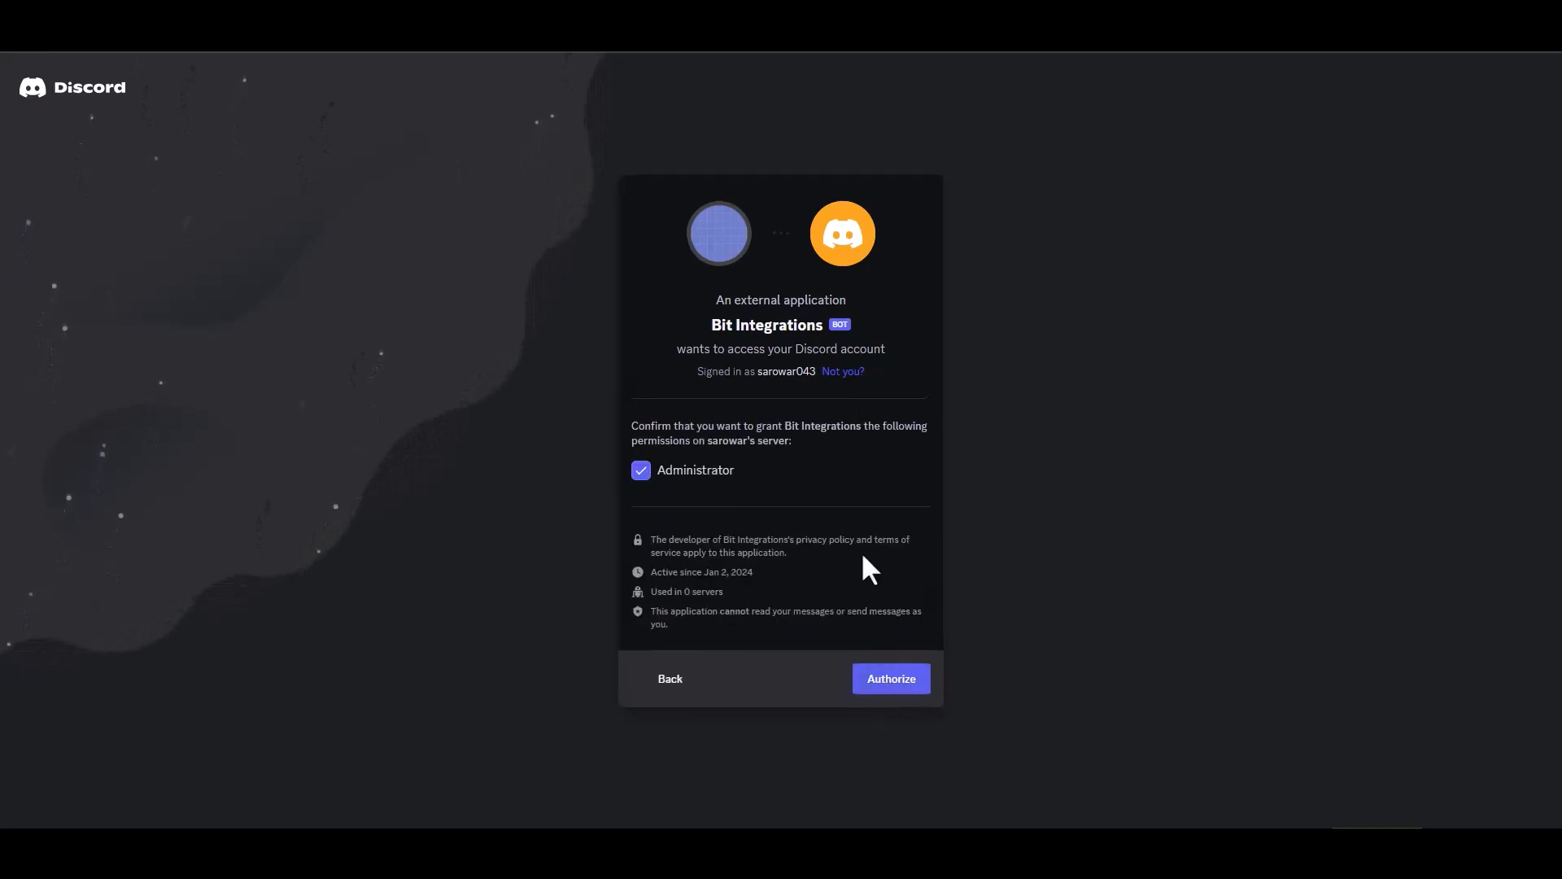
left_click(888, 680)
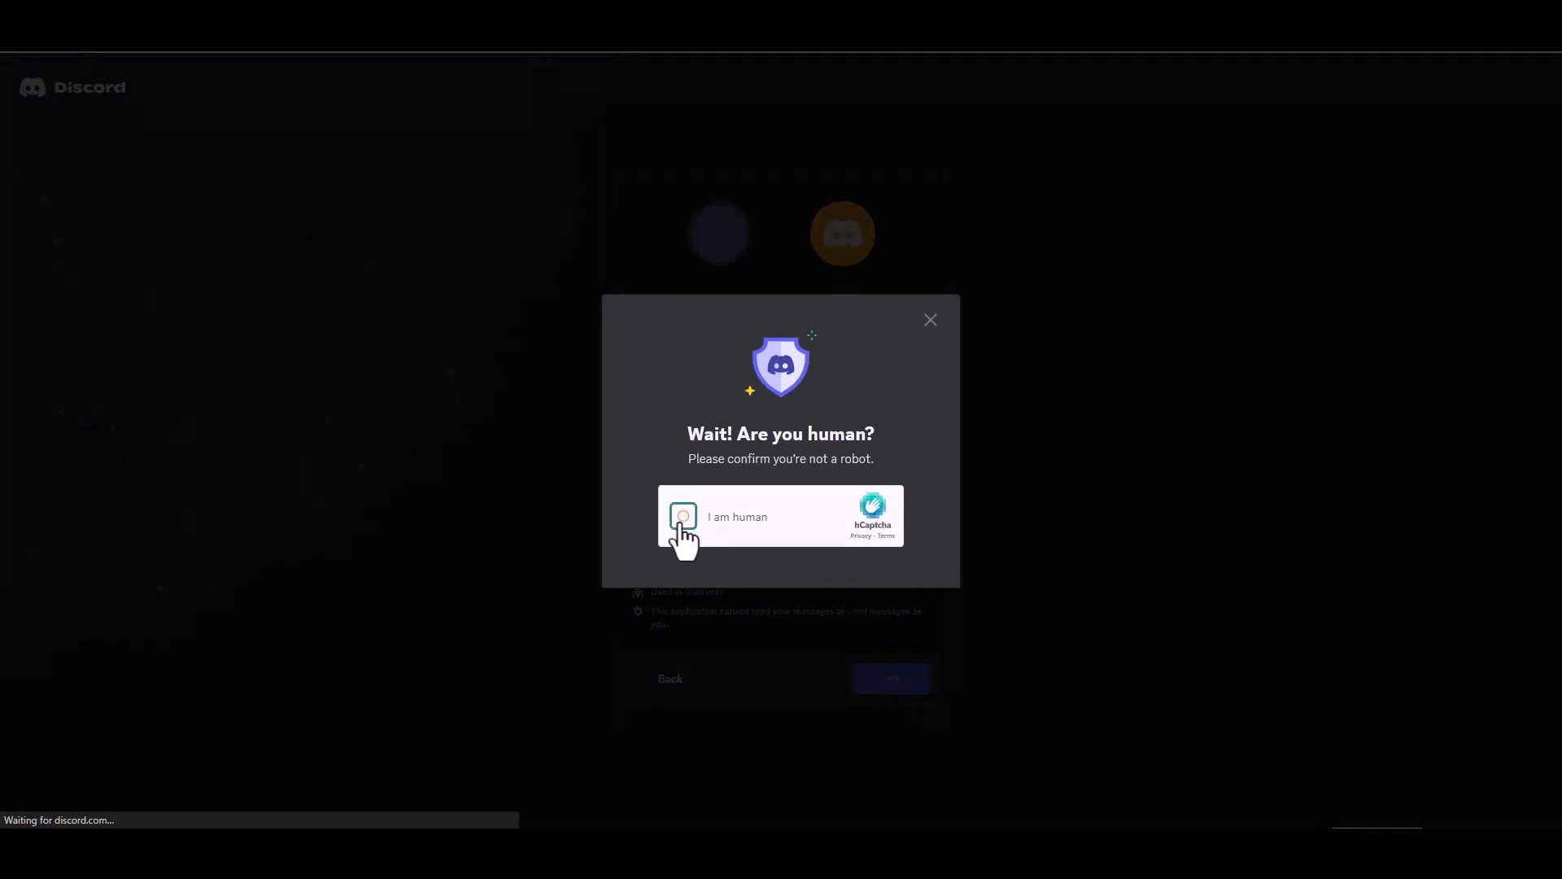
left_click(682, 517)
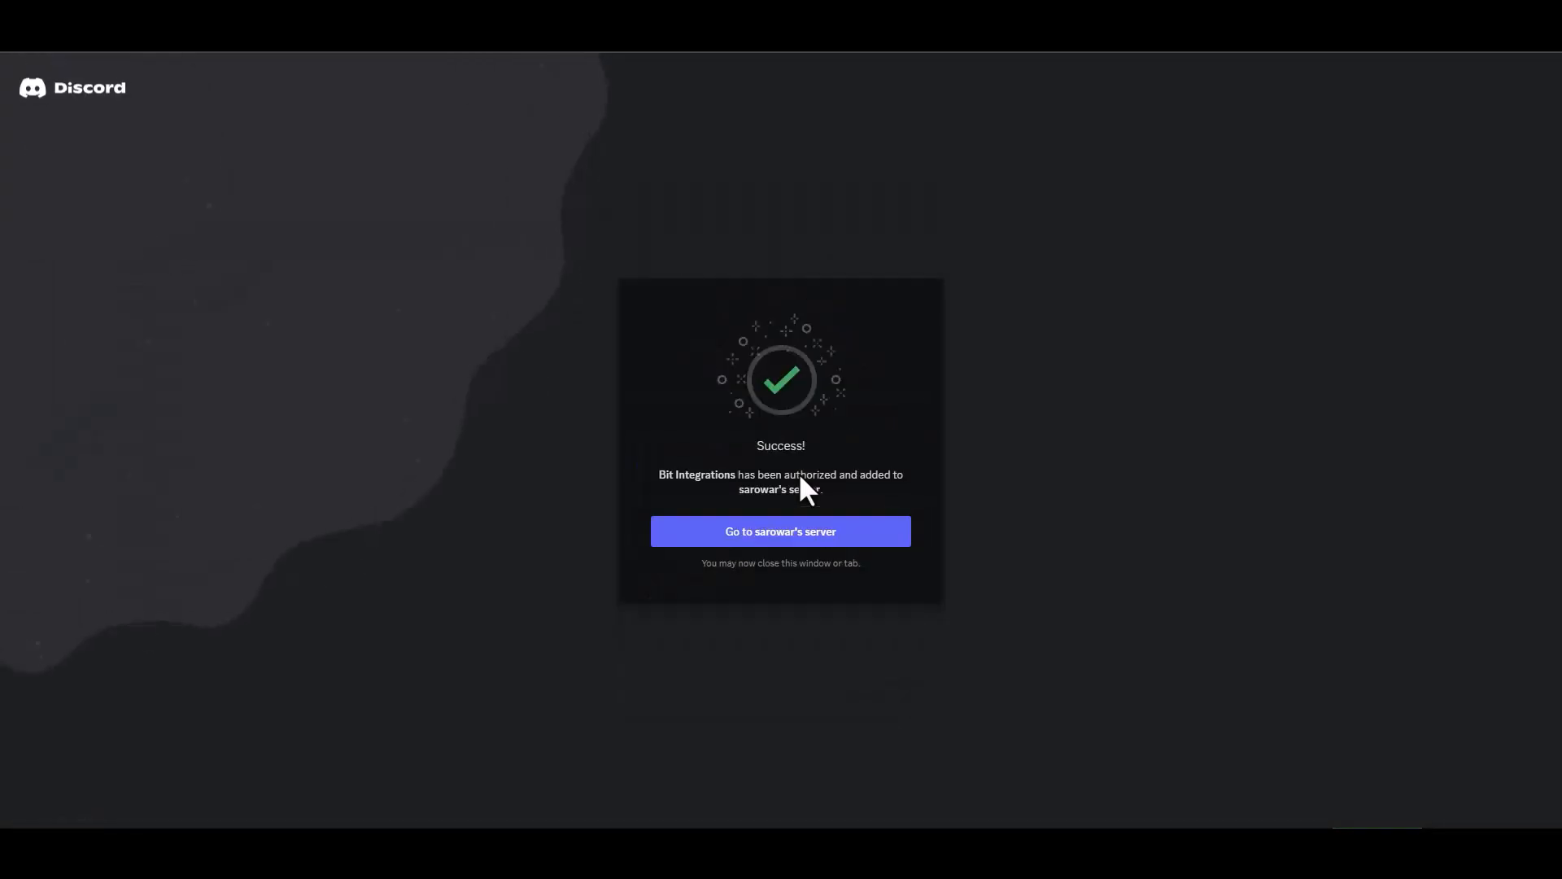
left_click(814, 539)
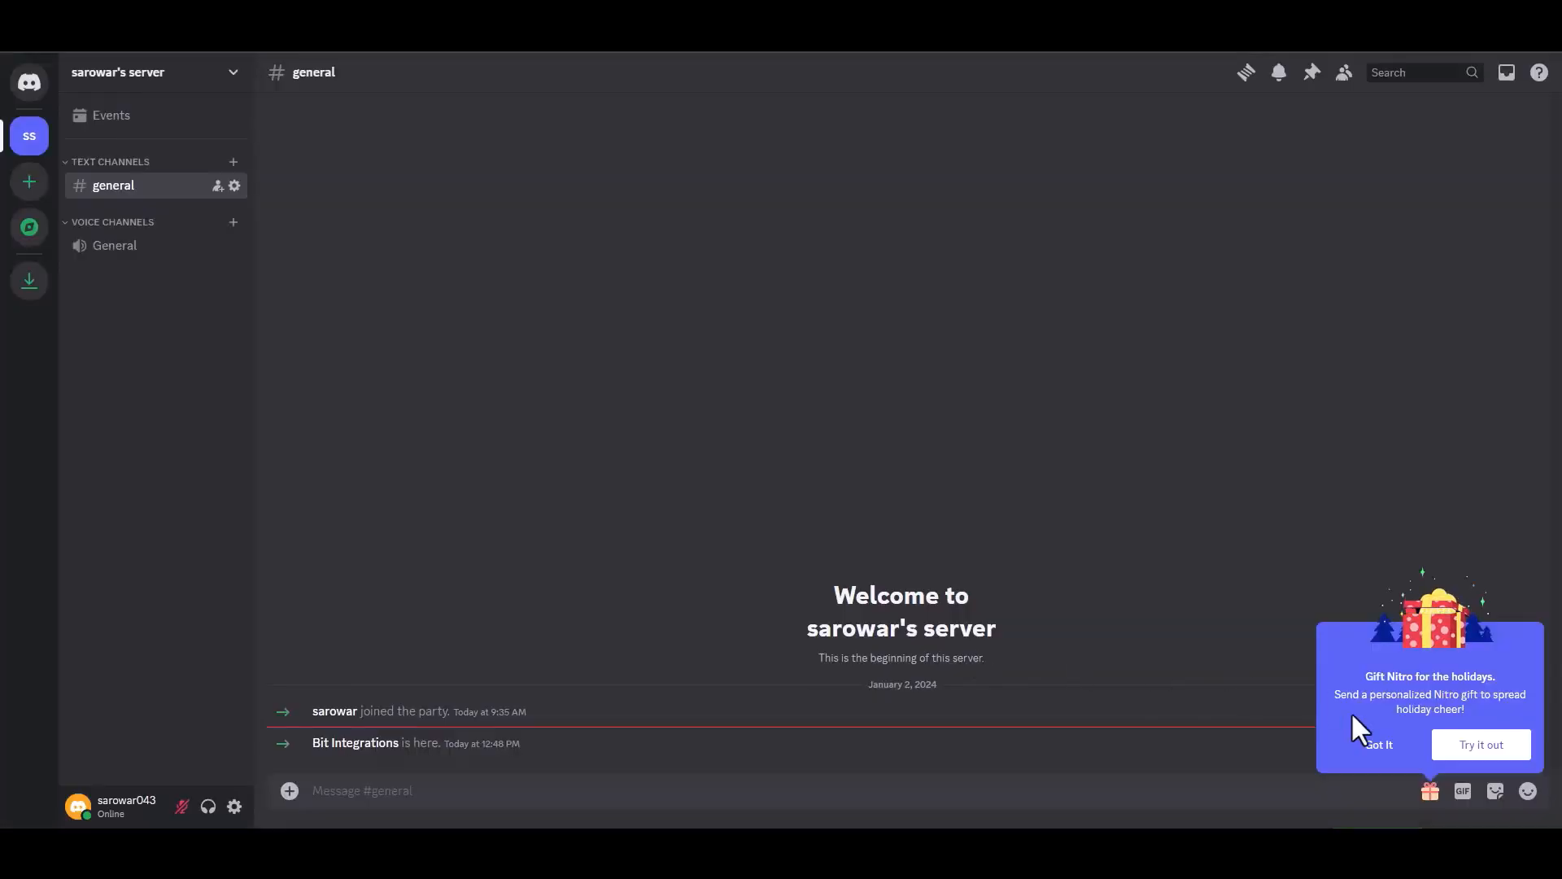
left_click(1369, 745)
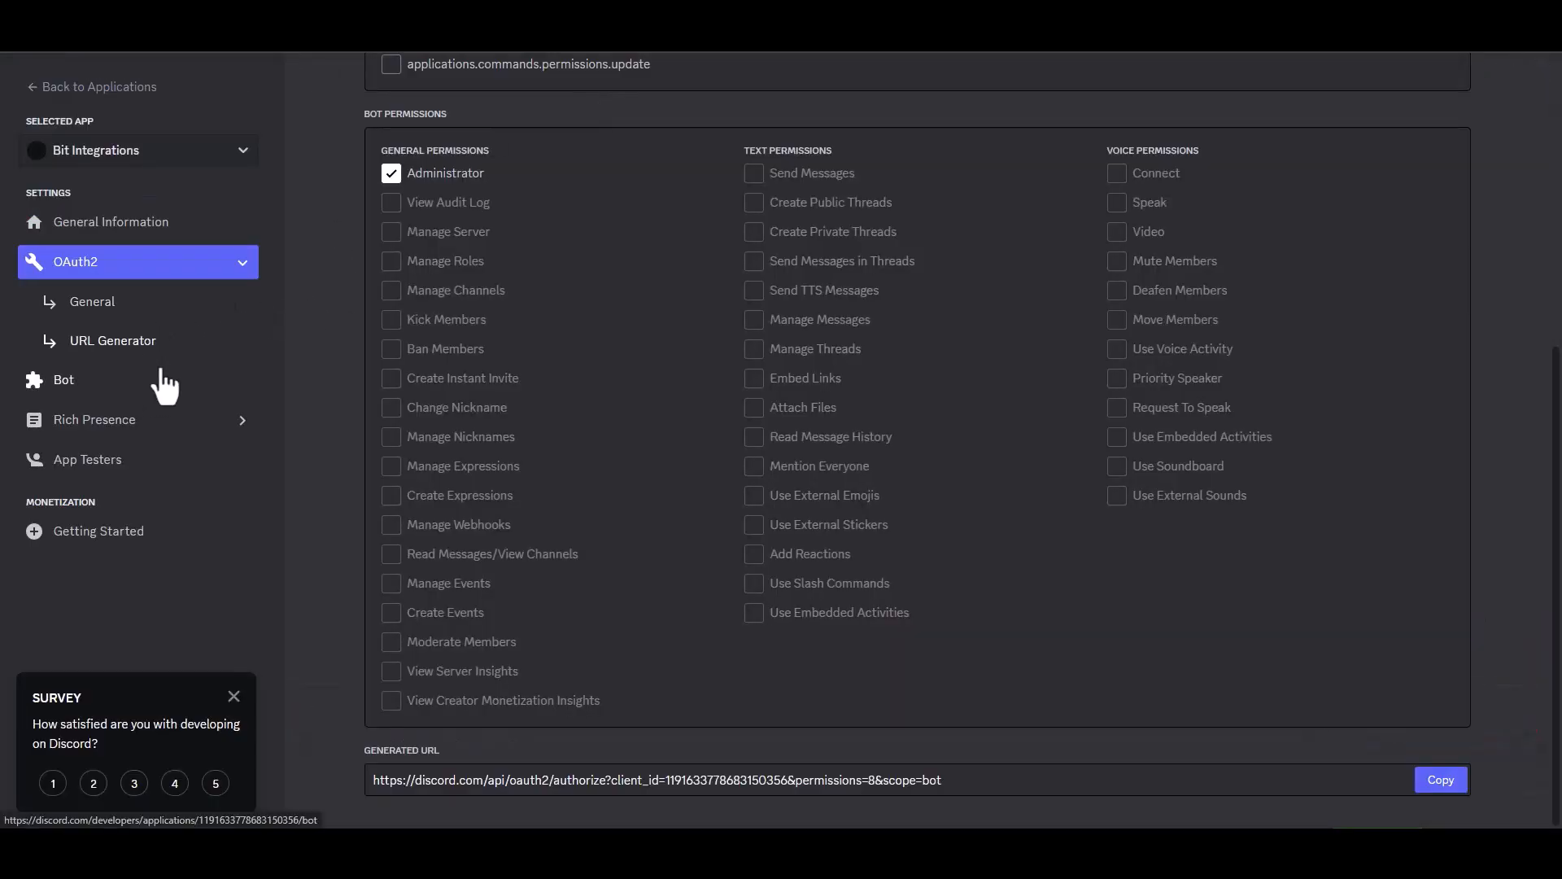
Reset the Bit Integrations bot's token in the Discord developer portal and copy the new token.
left_click(76, 384)
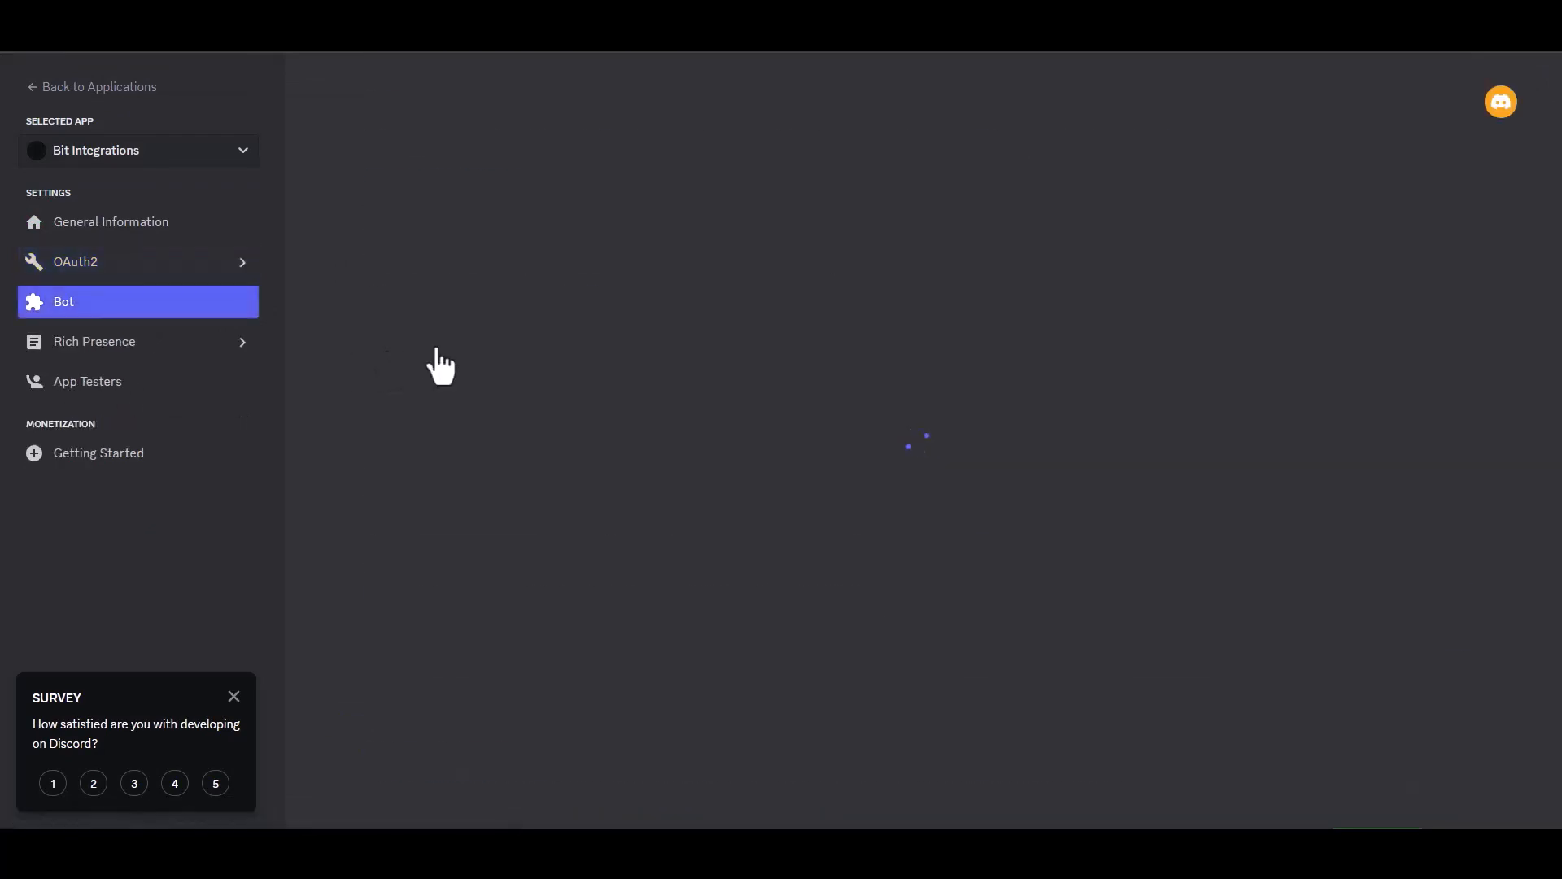
left_click(620, 439)
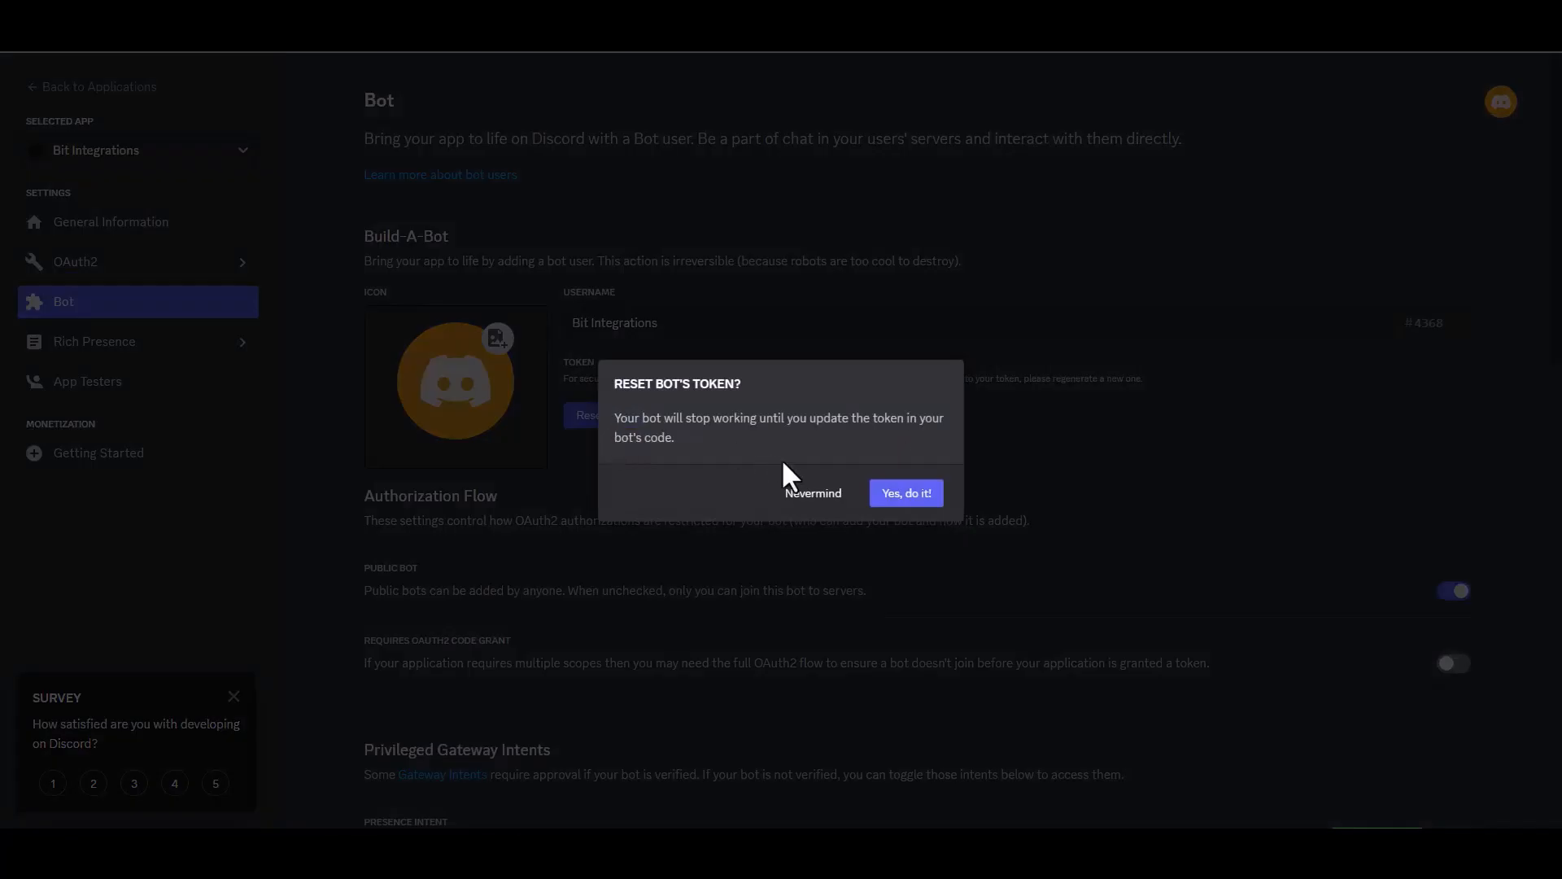
left_click(918, 498)
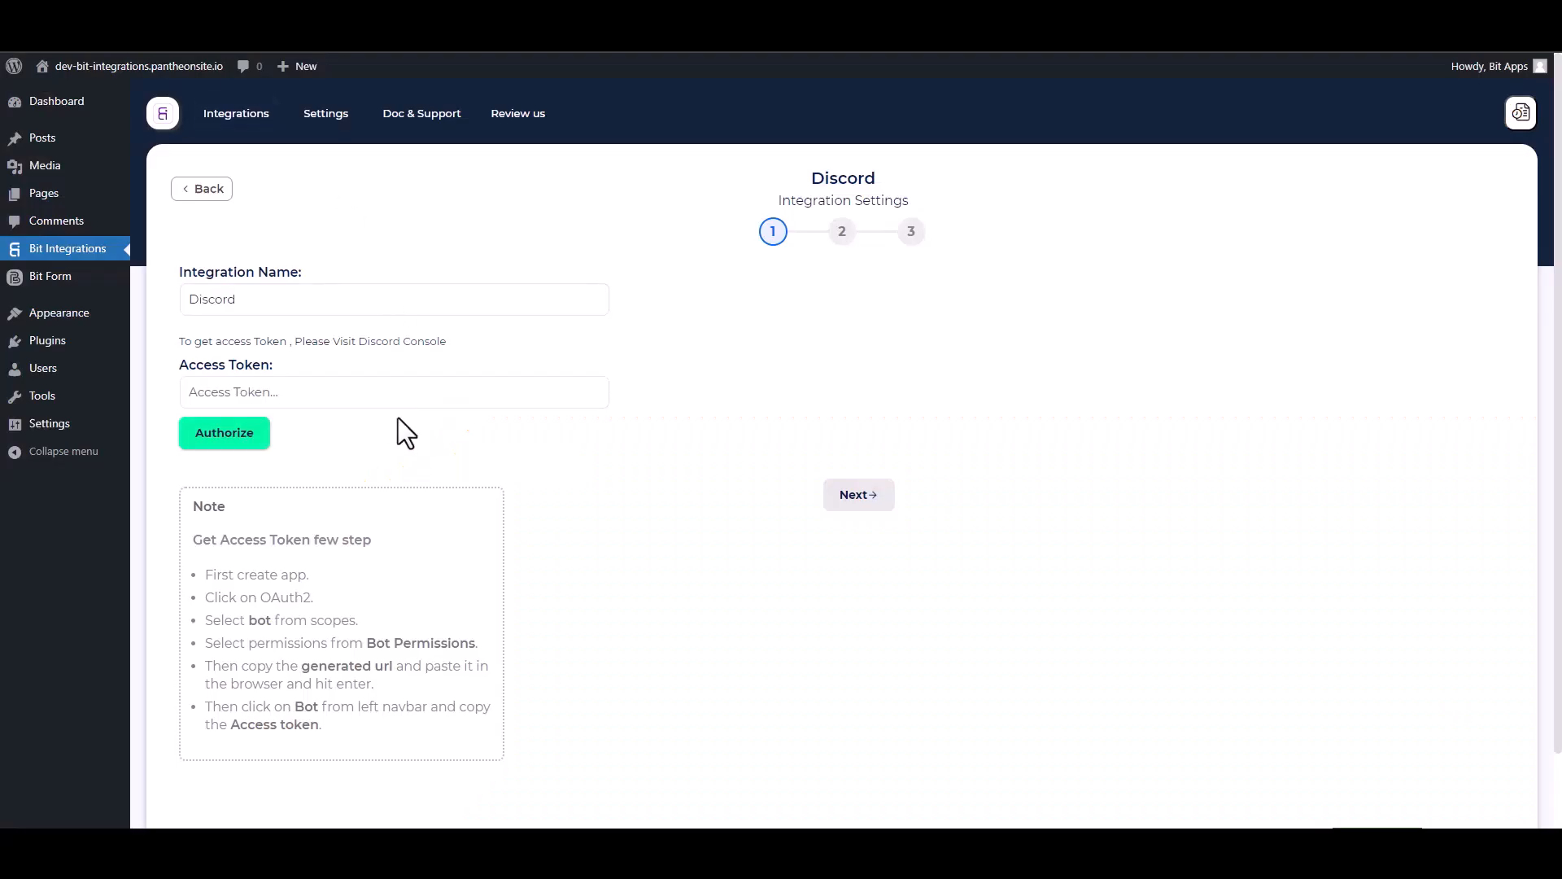
Paste the copied bot token as the Discord integration's access token, authorize it, and continue to the server settings.
left_click(356, 405)
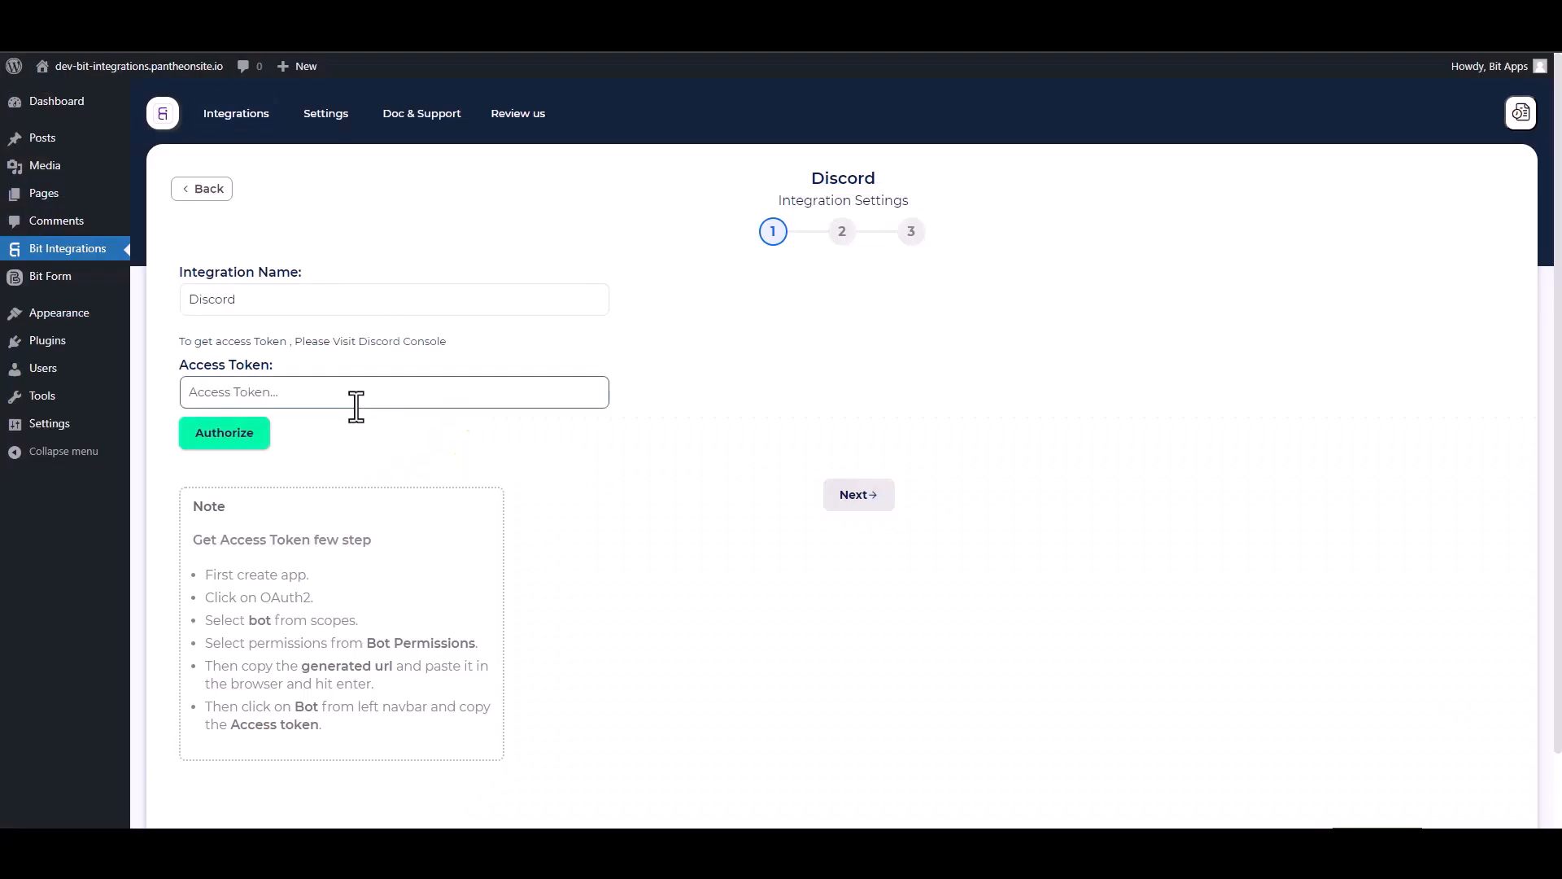
key("ctrl+v")
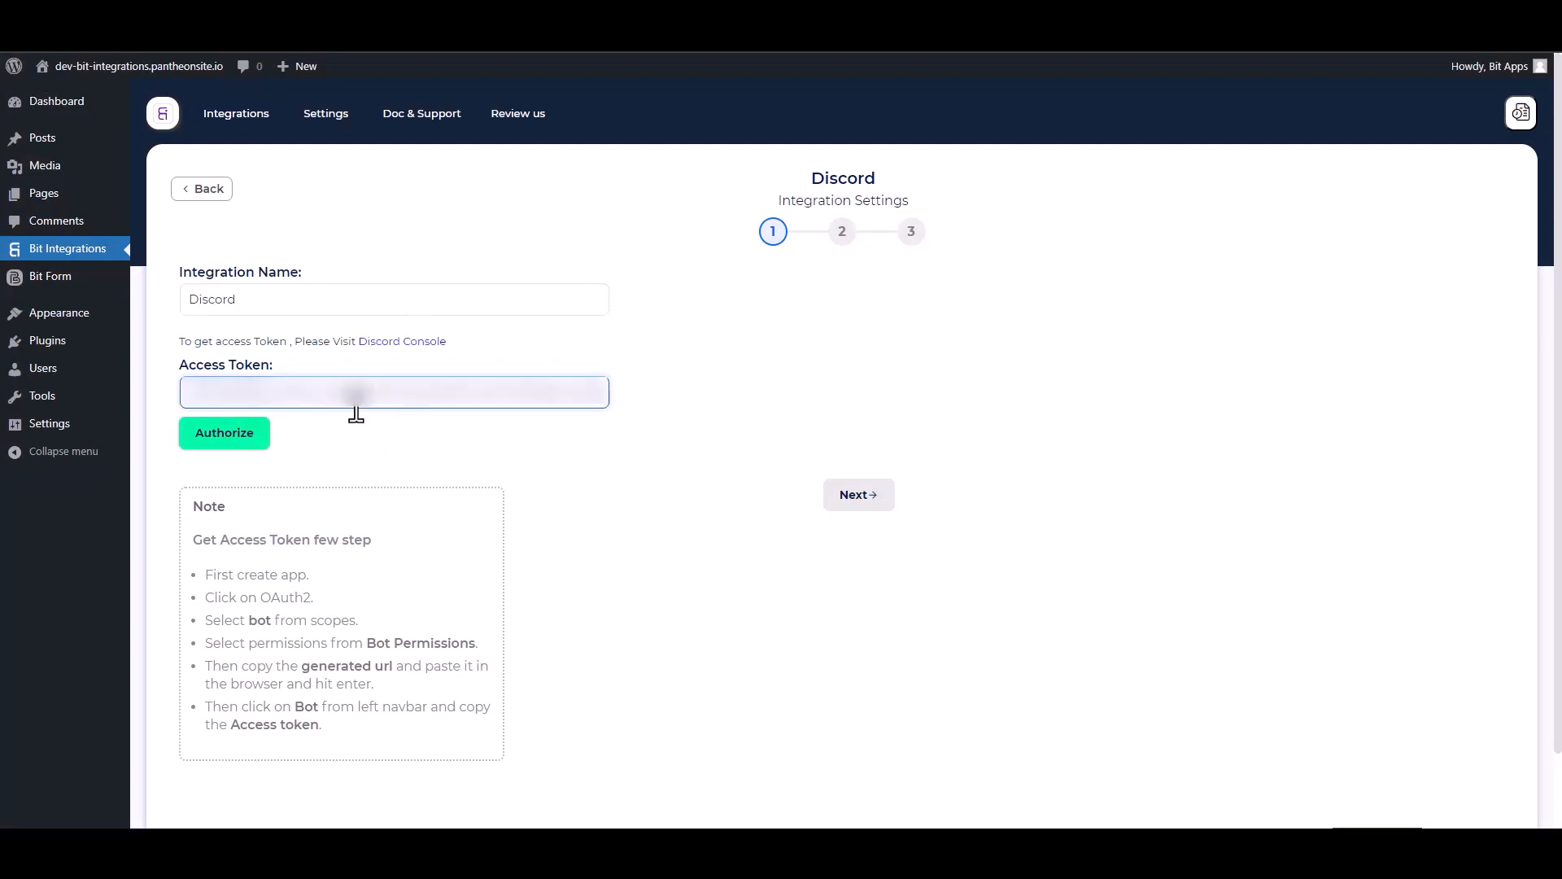
left_click(236, 436)
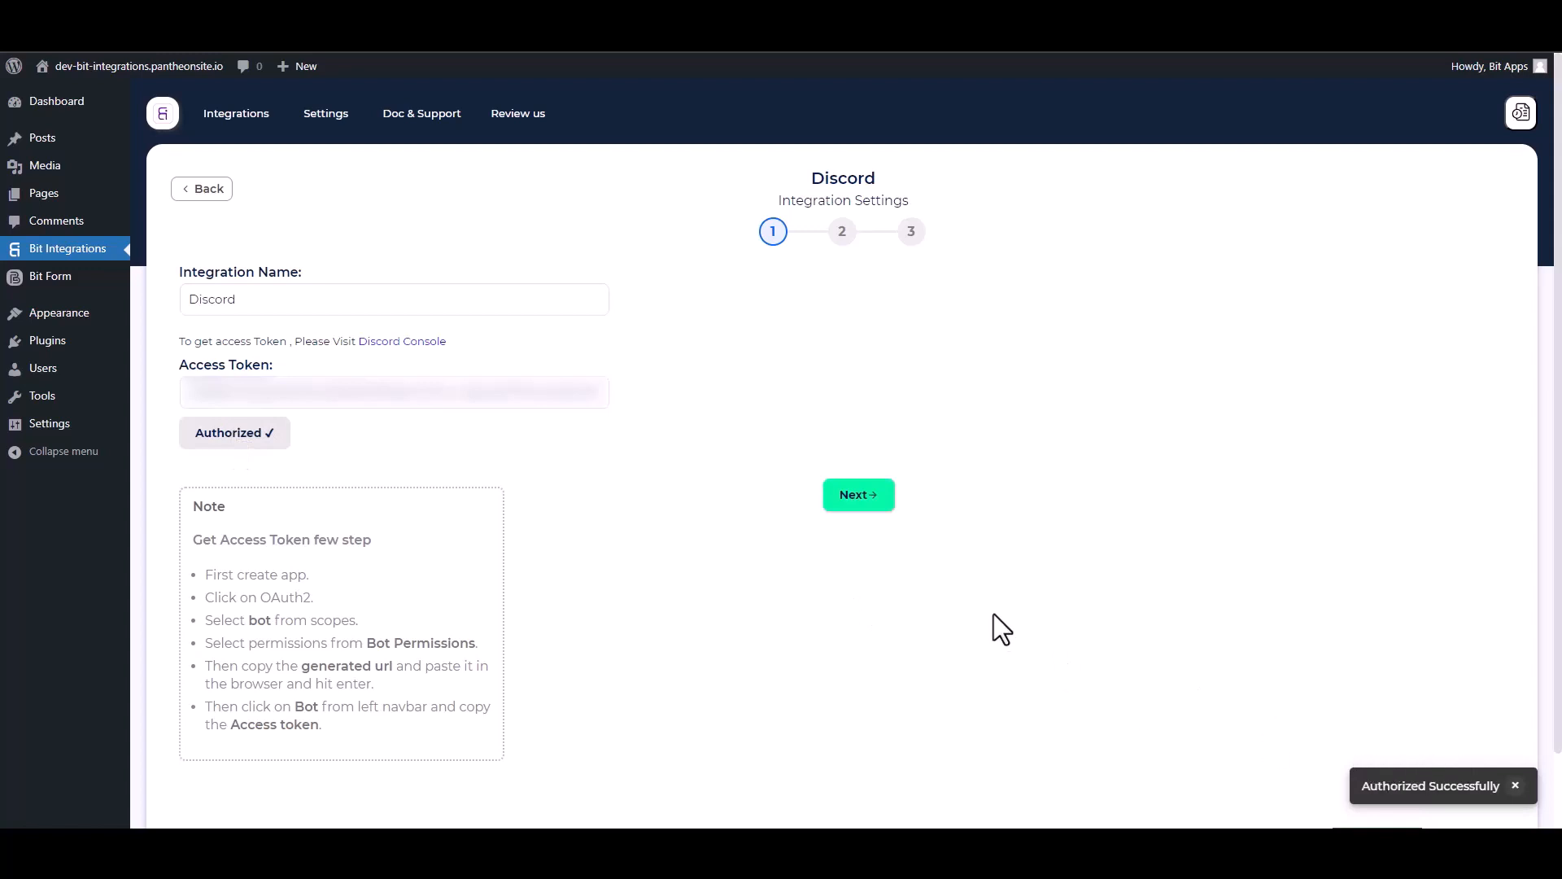
left_click(858, 498)
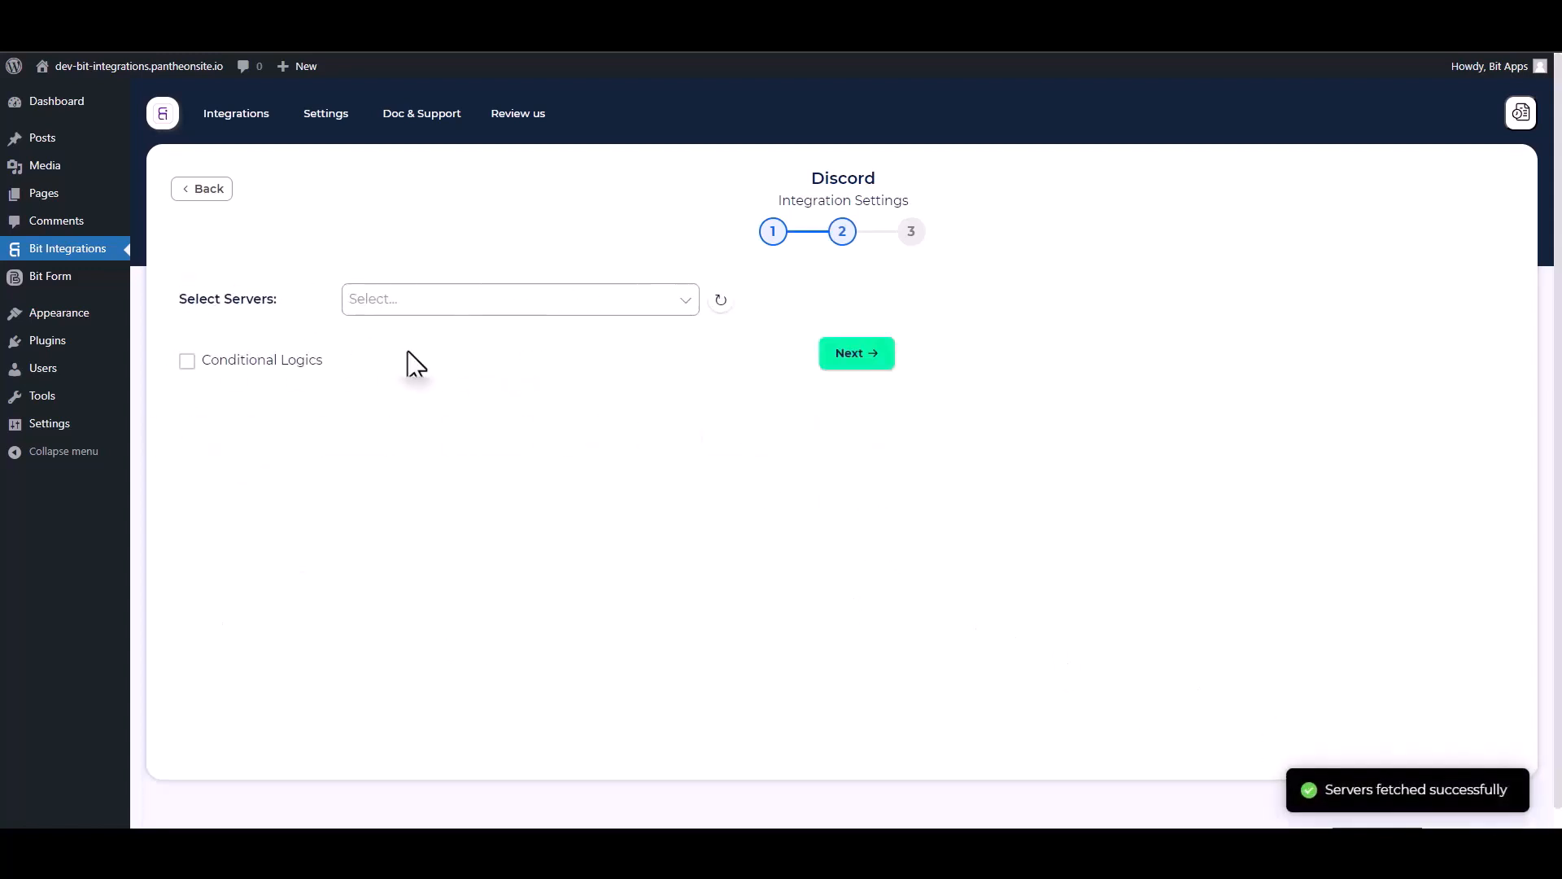
Choose the available Discord server and its general channel as the integration's destination.
left_click(423, 314)
left_click(423, 332)
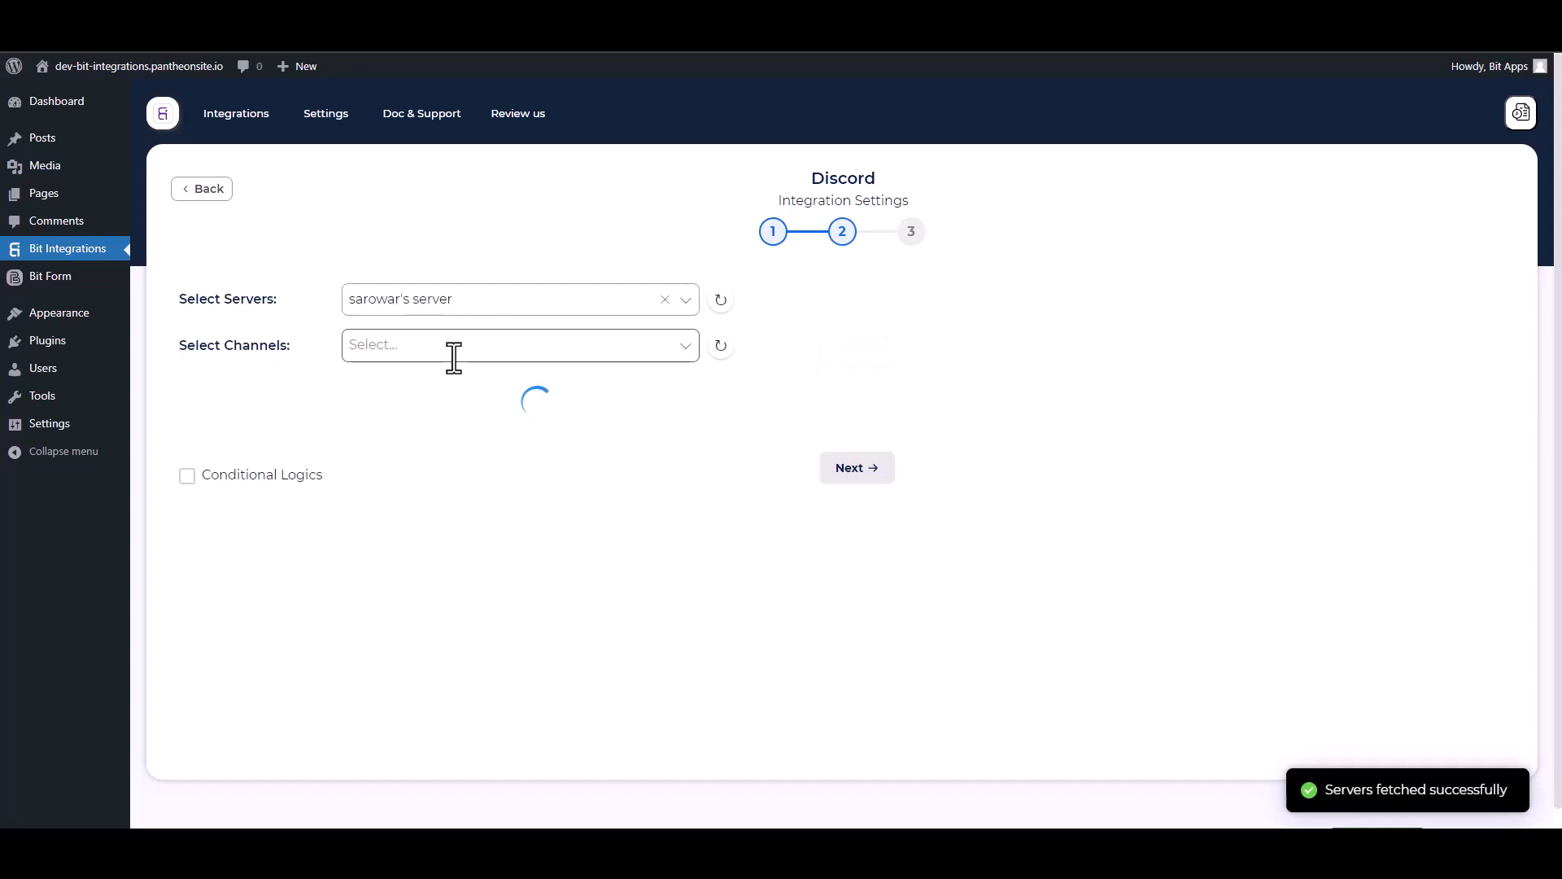
left_click(350, 345)
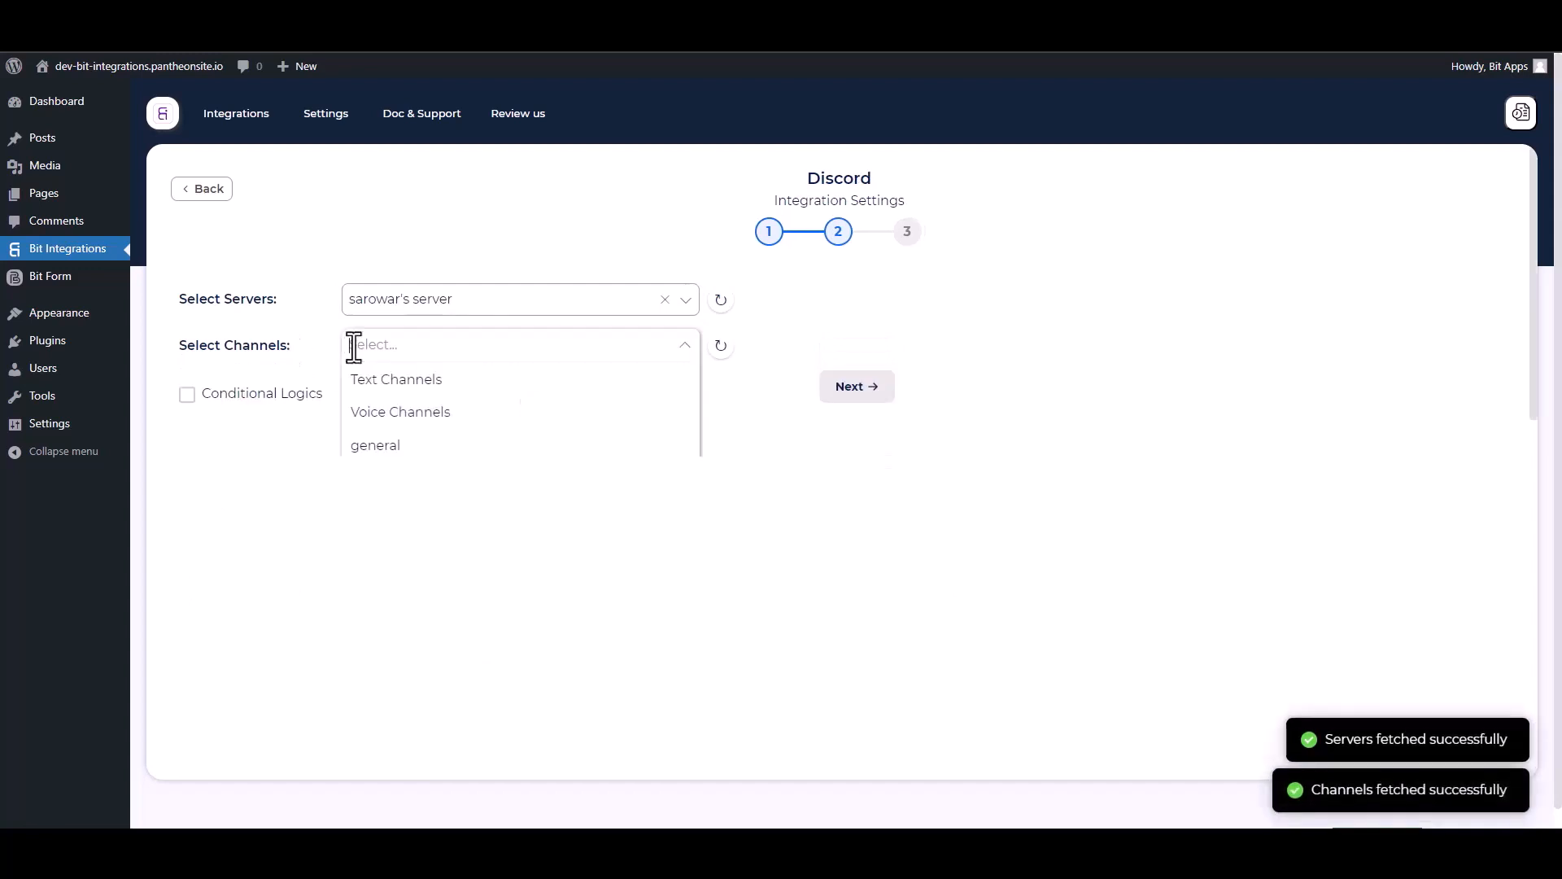
left_click(373, 445)
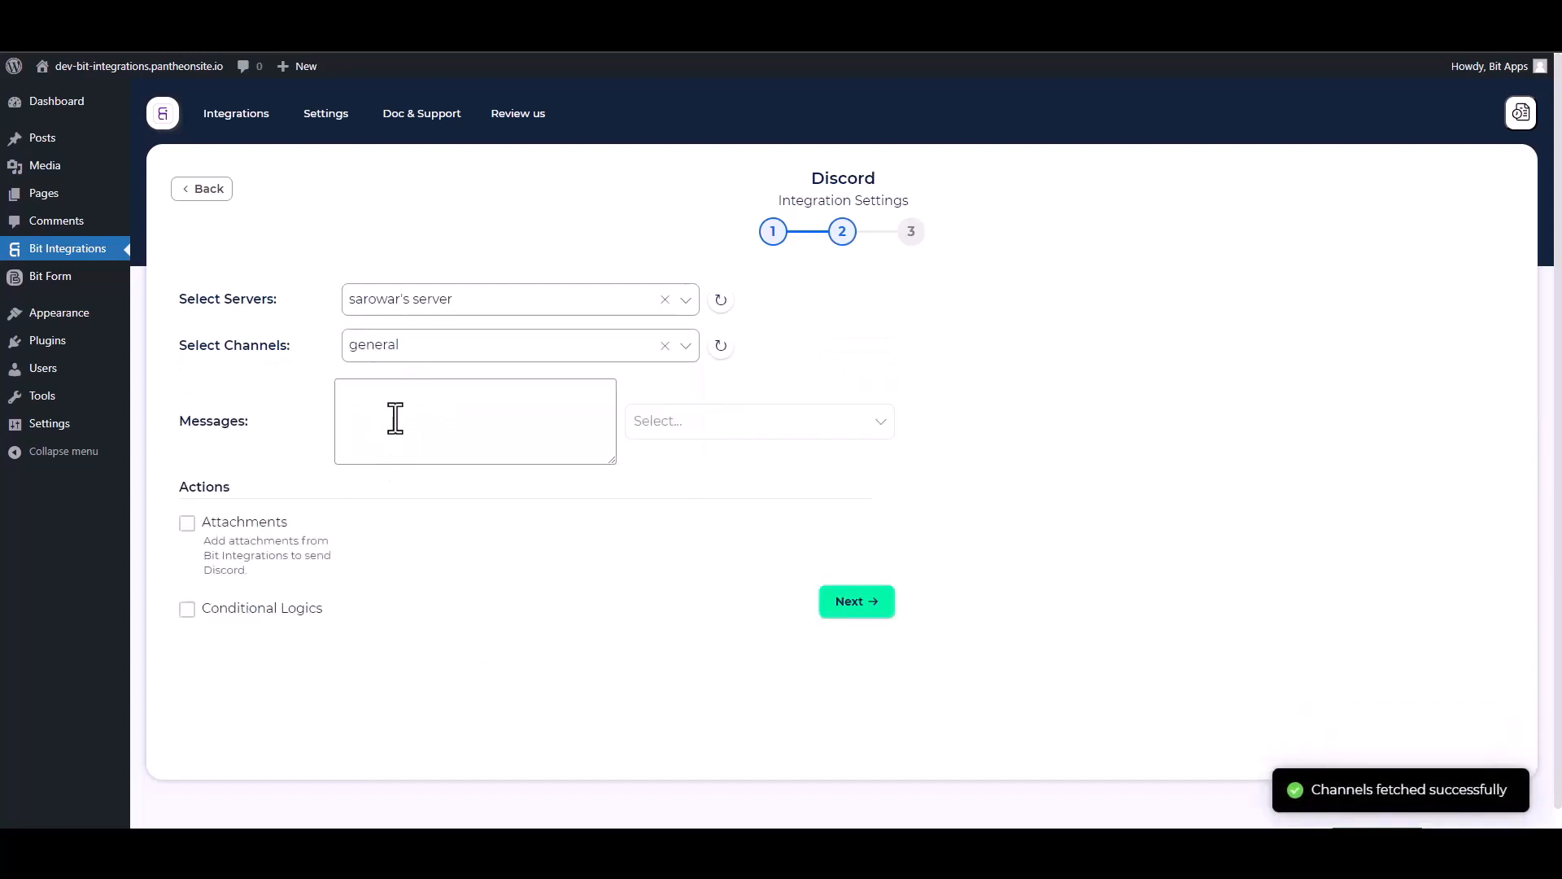
Add the Name, Email and Phone form fields to the Discord message content.
left_click(641, 423)
left_click(648, 457)
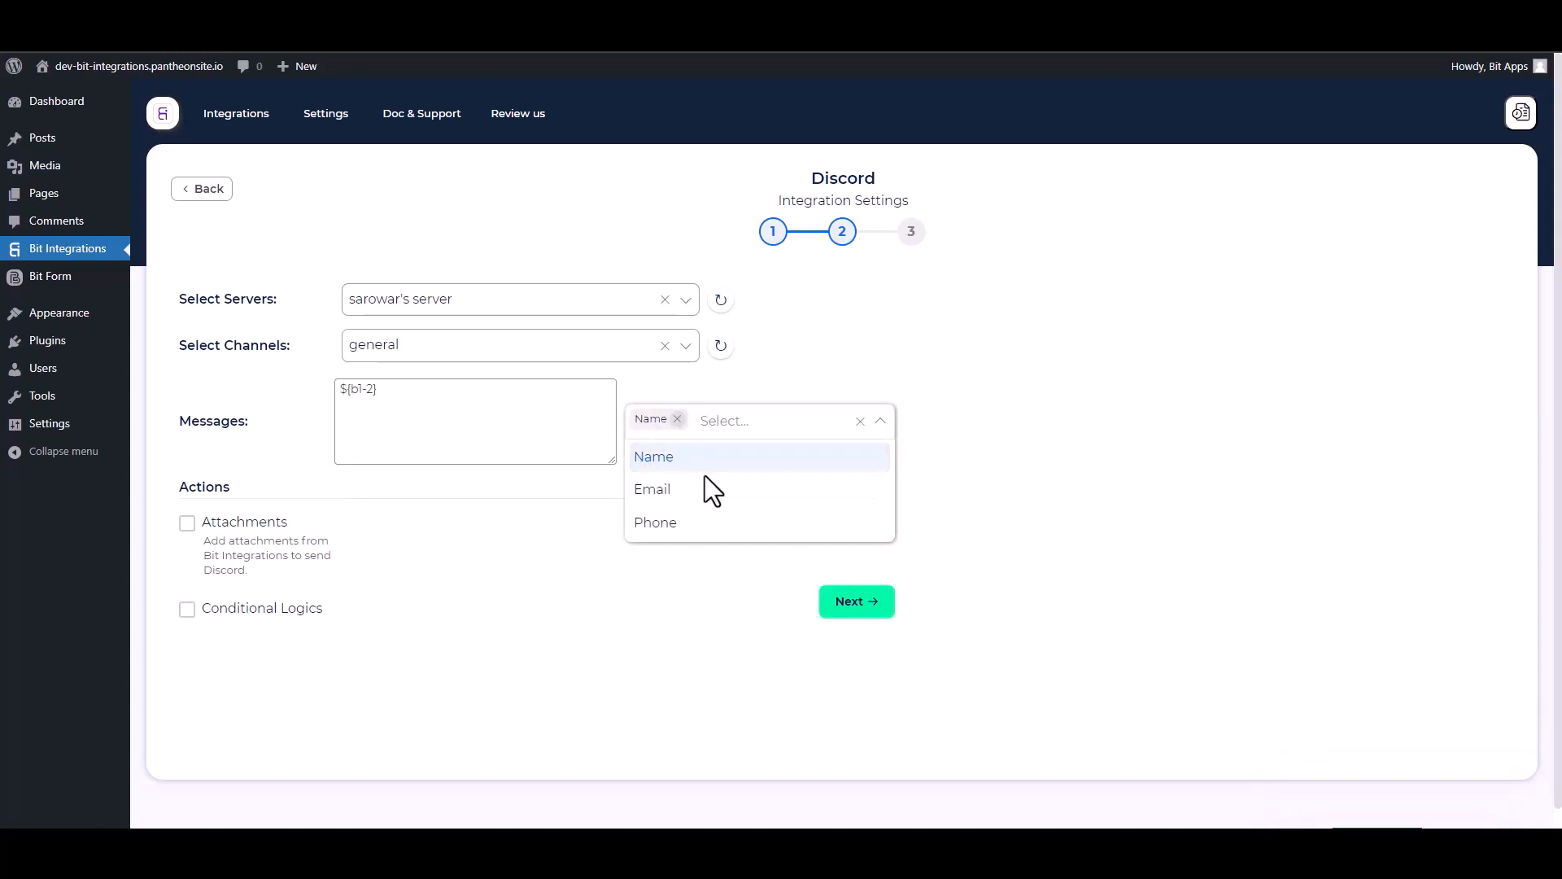
left_click(652, 490)
left_click(652, 525)
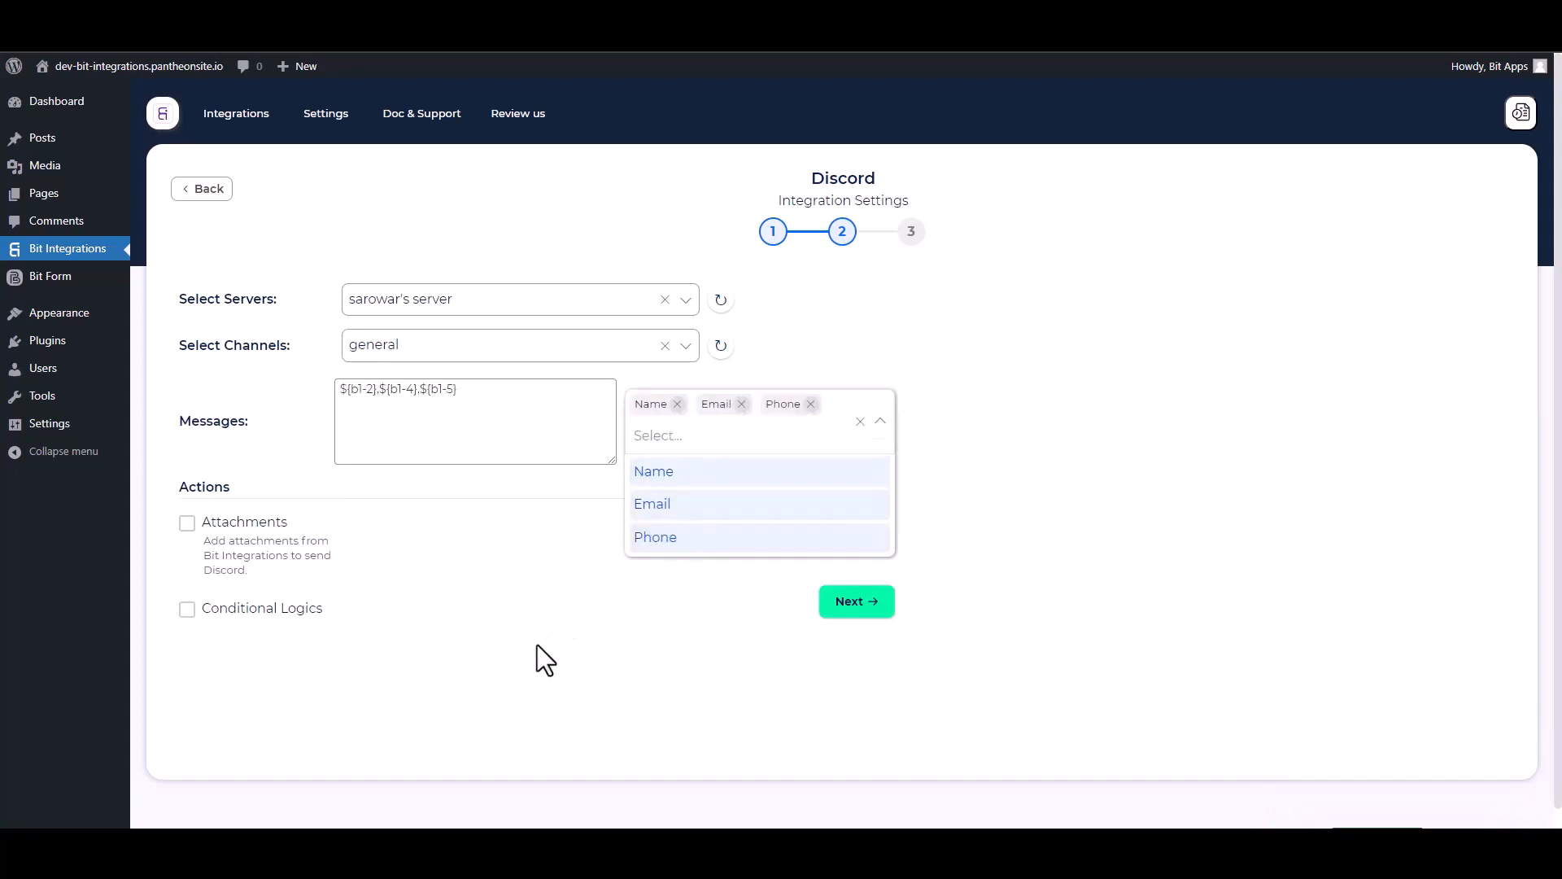
left_click(543, 616)
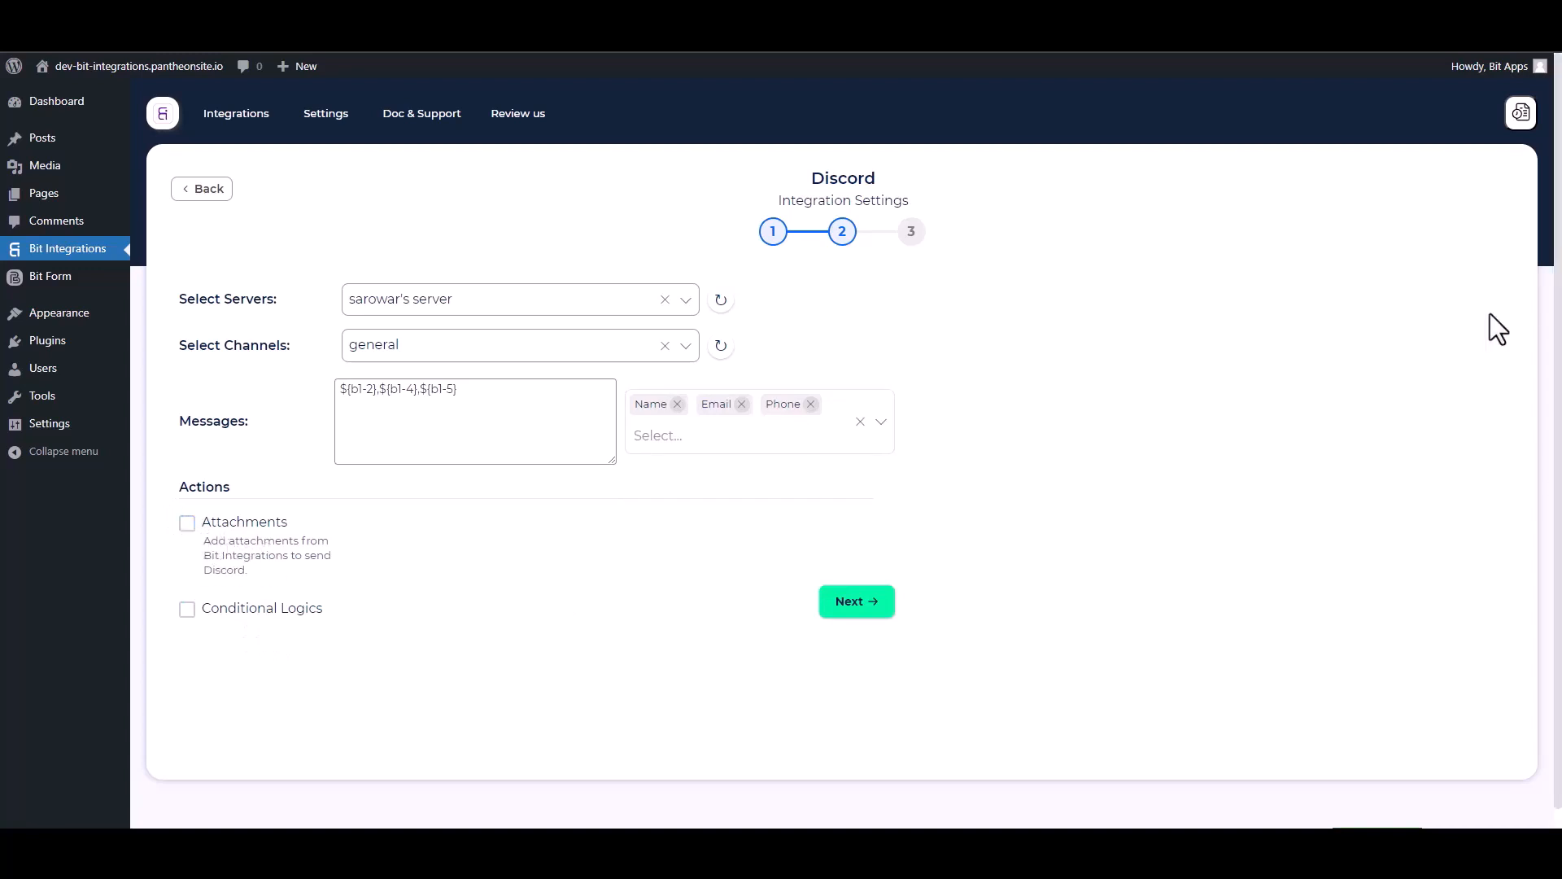
Preview the Conditional Logics options, turn them back off, and finish and save the Discord integration.
left_click(188, 614)
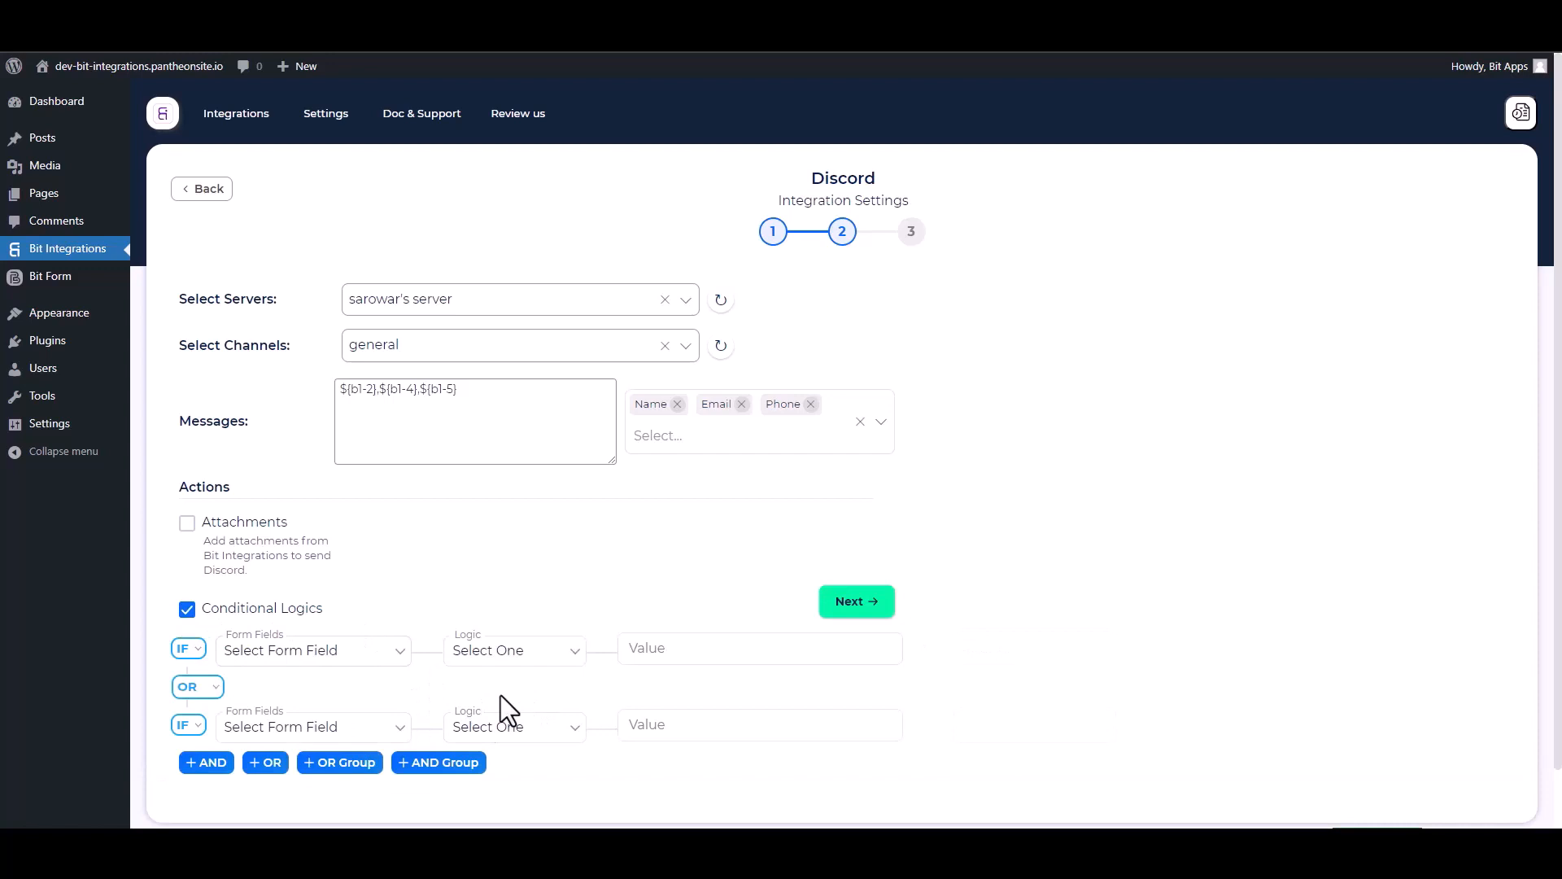
left_click(220, 610)
left_click(854, 606)
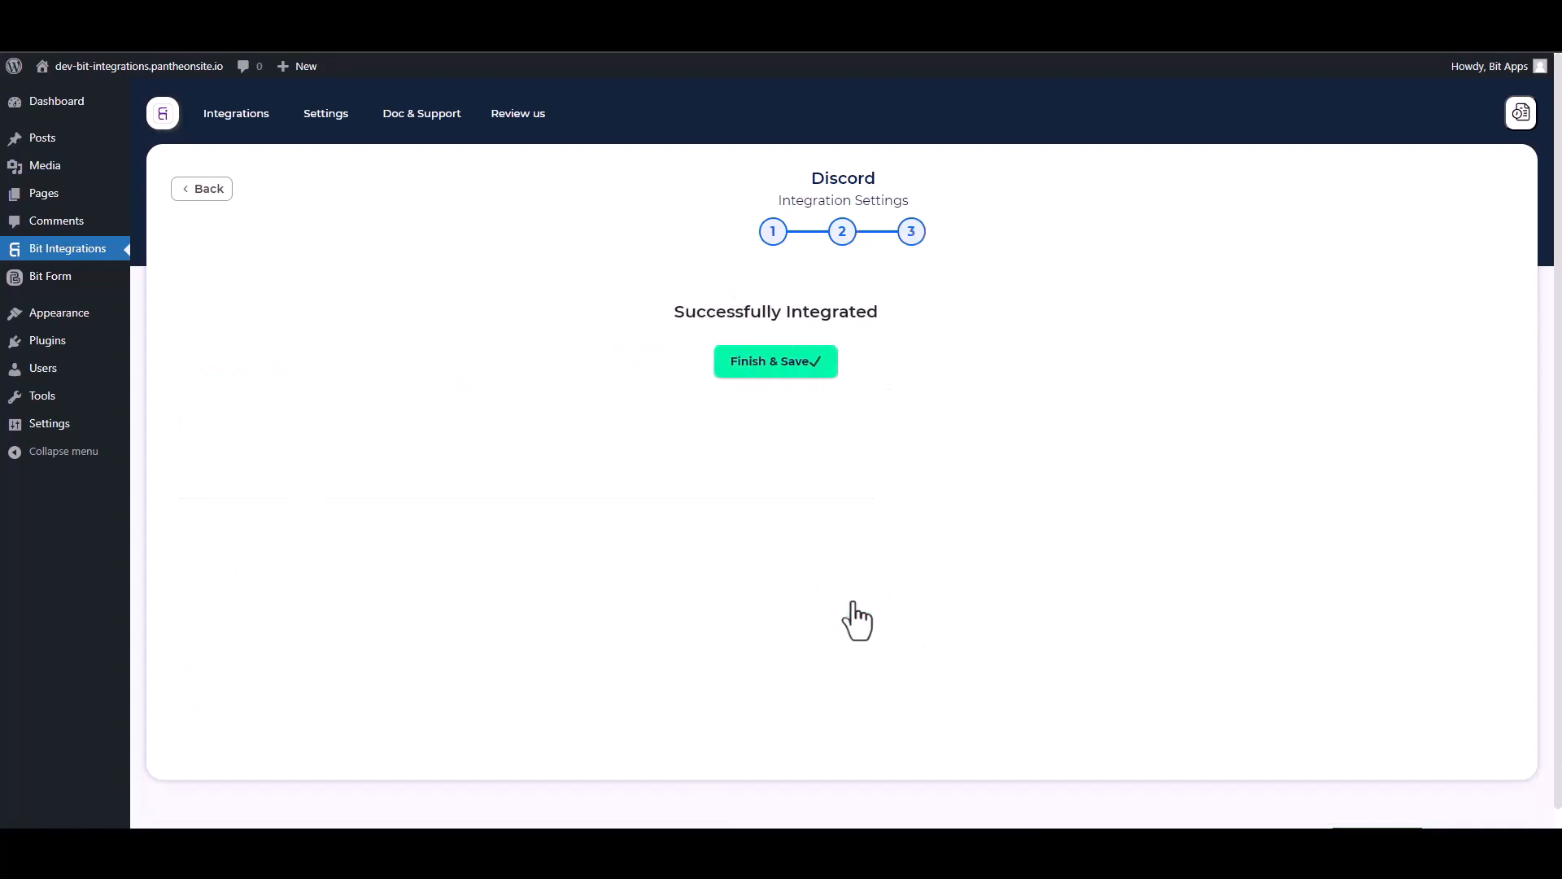
left_click(846, 373)
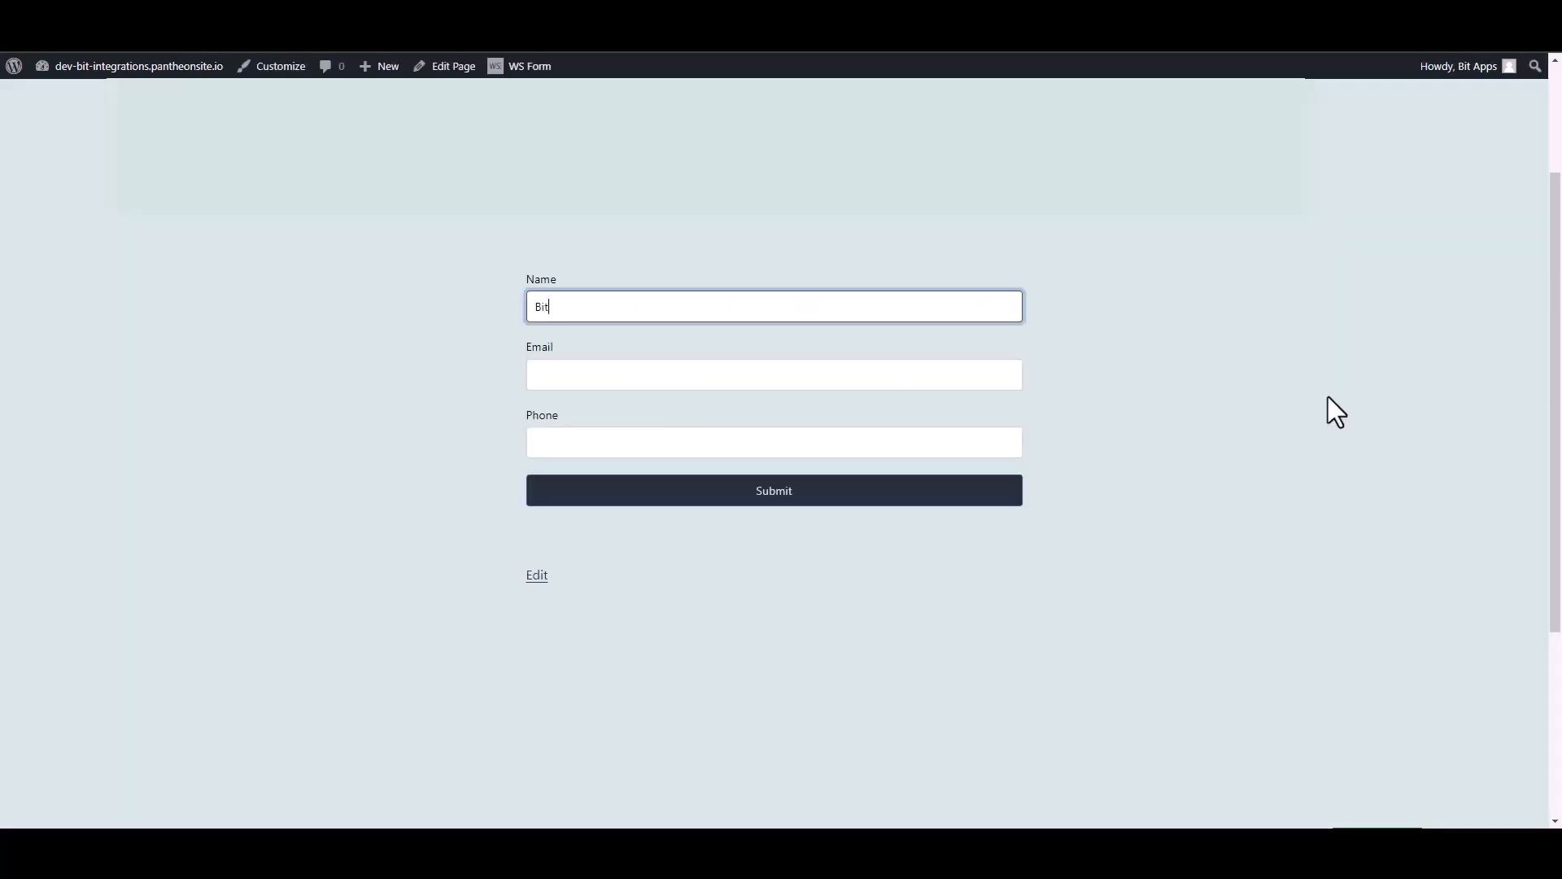
Fill in the contact form on the site with the name Bit Integrations, the support e-mail and a phone number, and submit it.
type("Bit Integrations")
left_click(1008, 373)
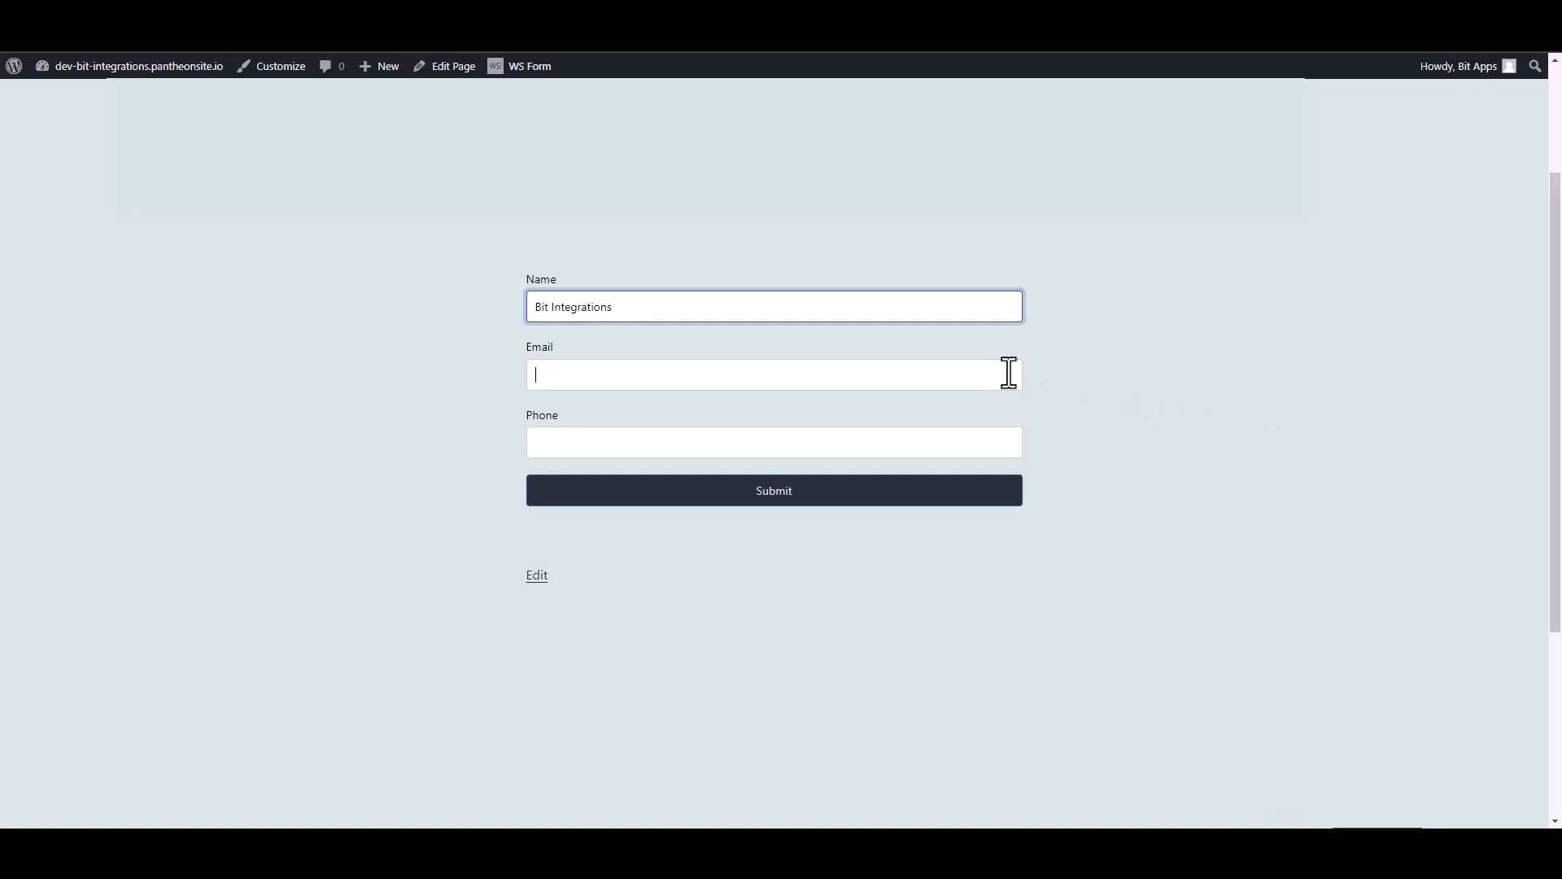
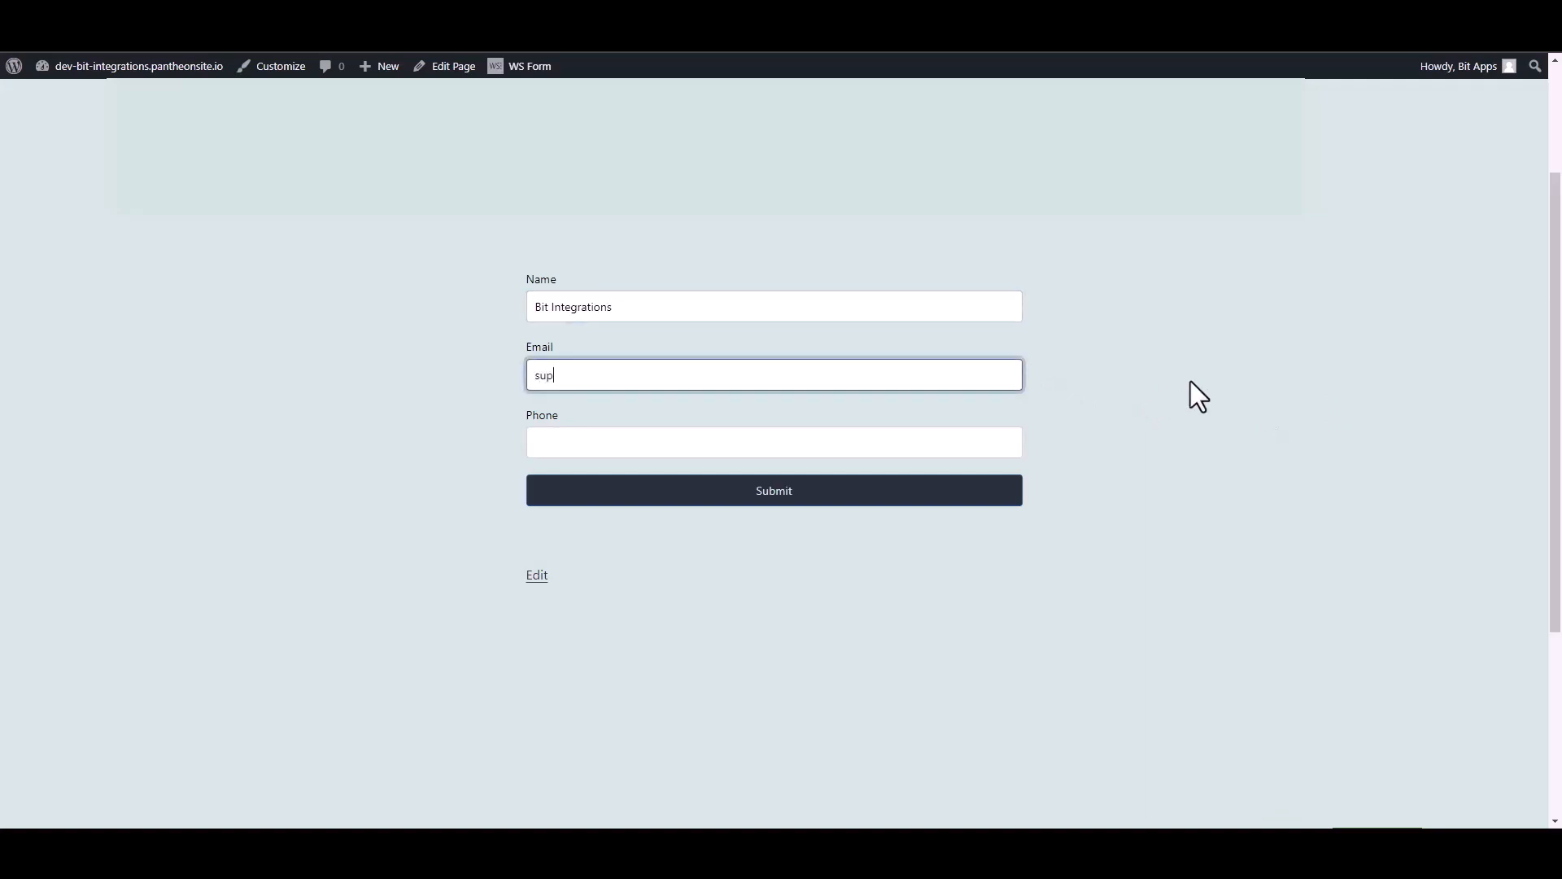
key("Tab")
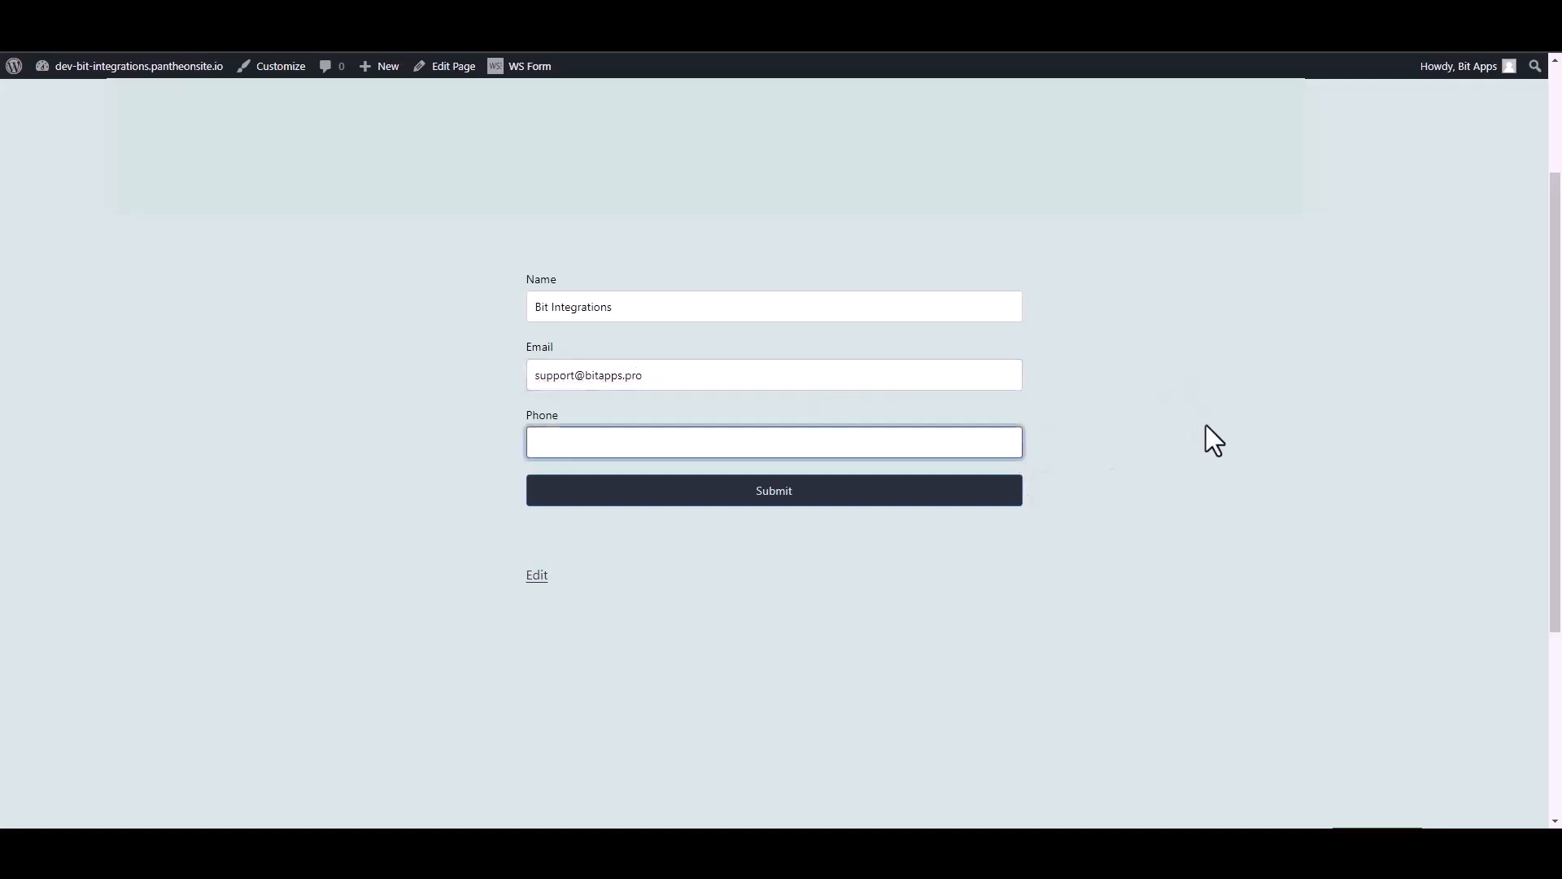
type("444555666")
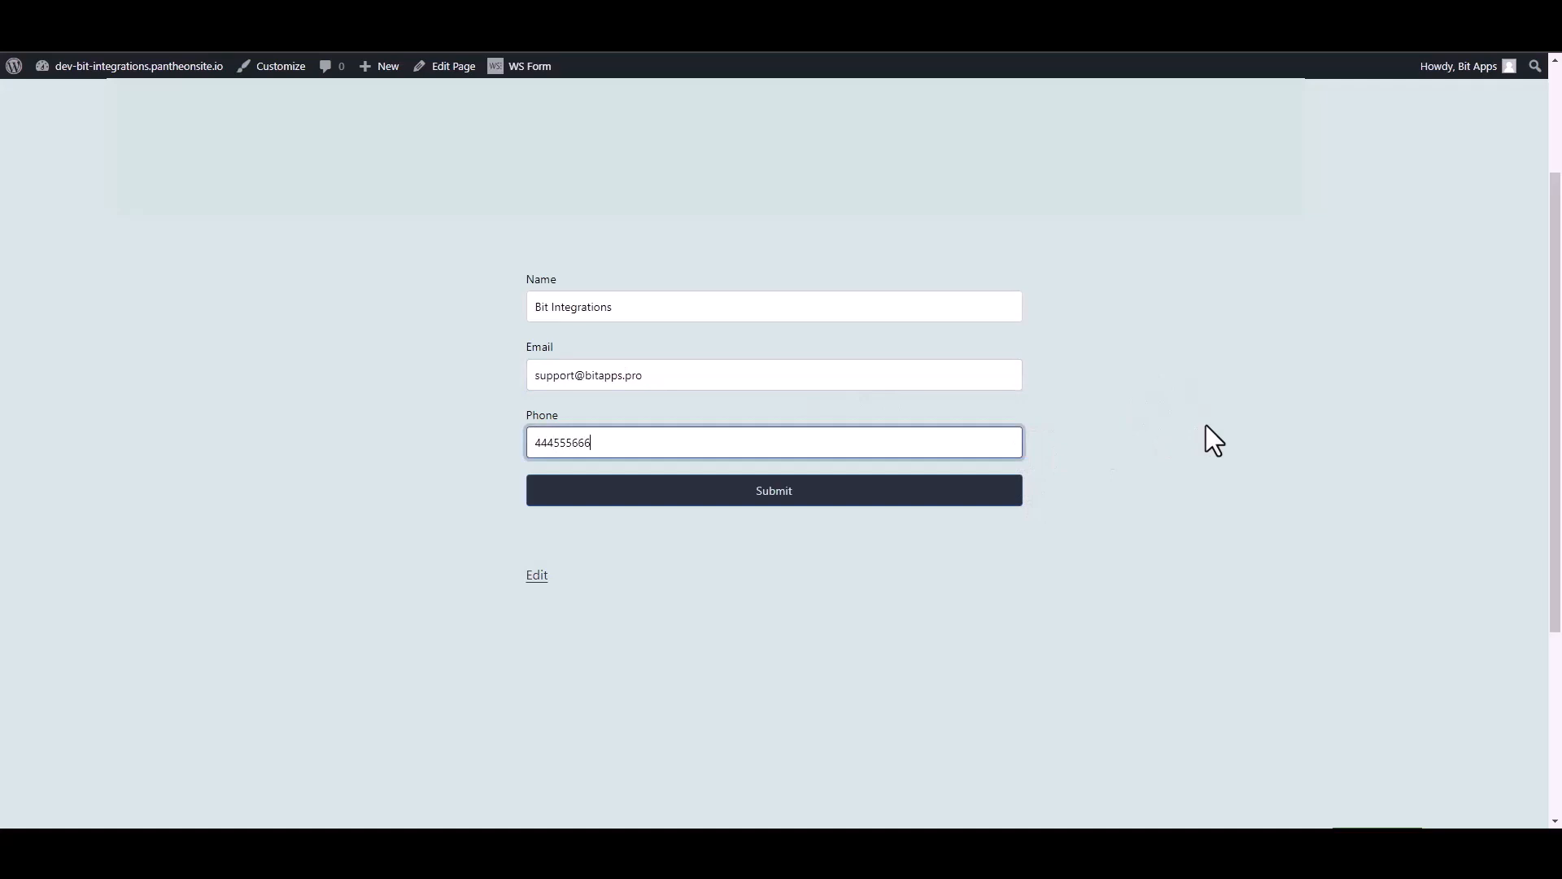
left_click(1012, 496)
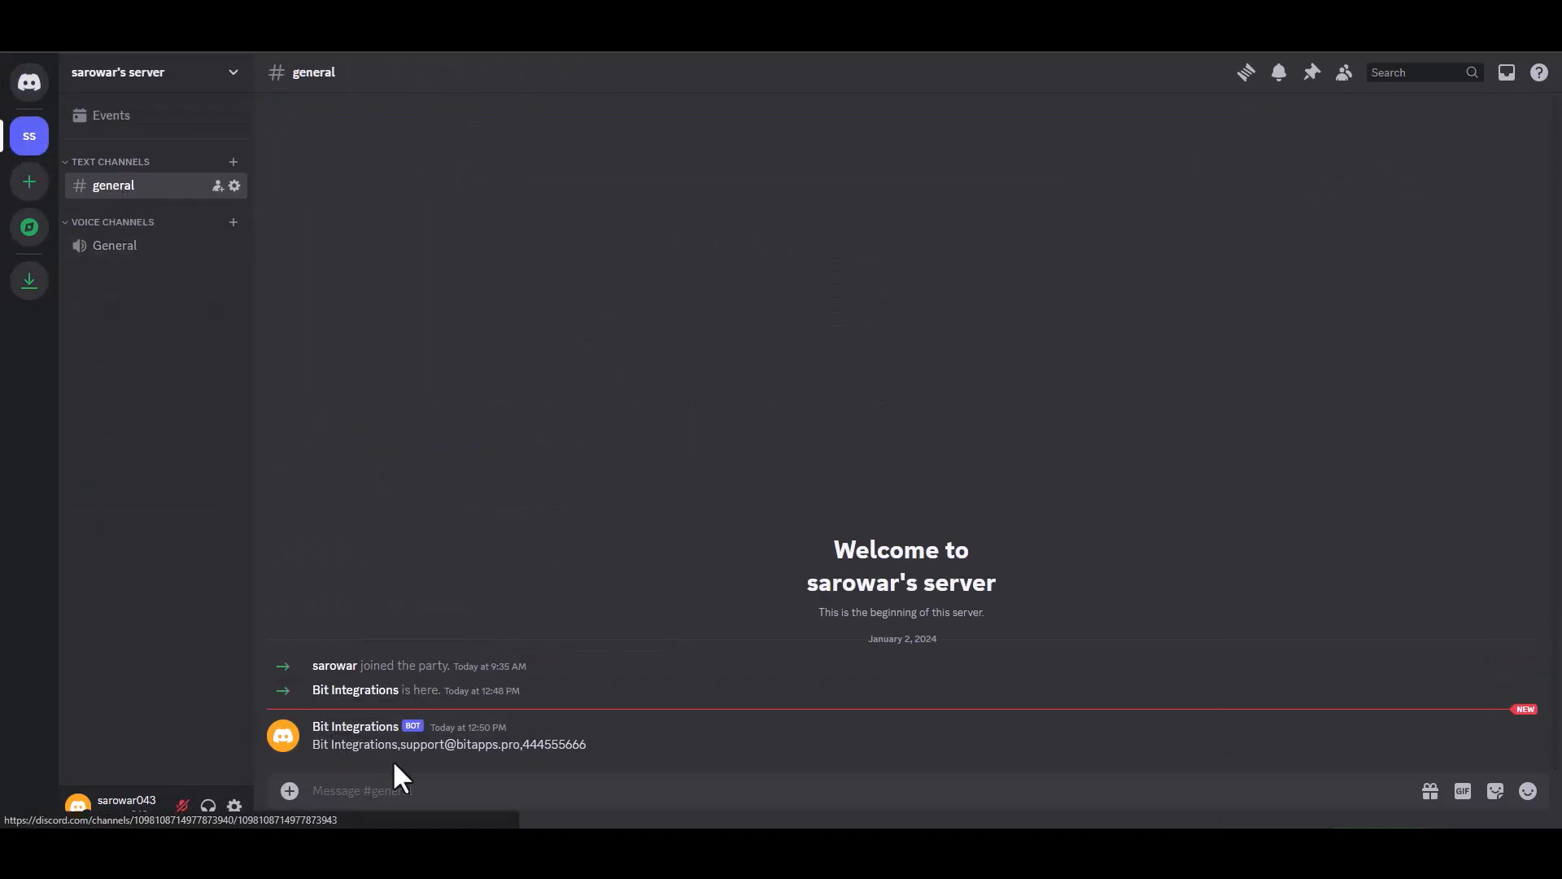
Check the Bit Integrations bot's message in the Discord server's general channel against the submitted form data.
left_click_drag(588, 749, 316, 743)
left_click(669, 748)
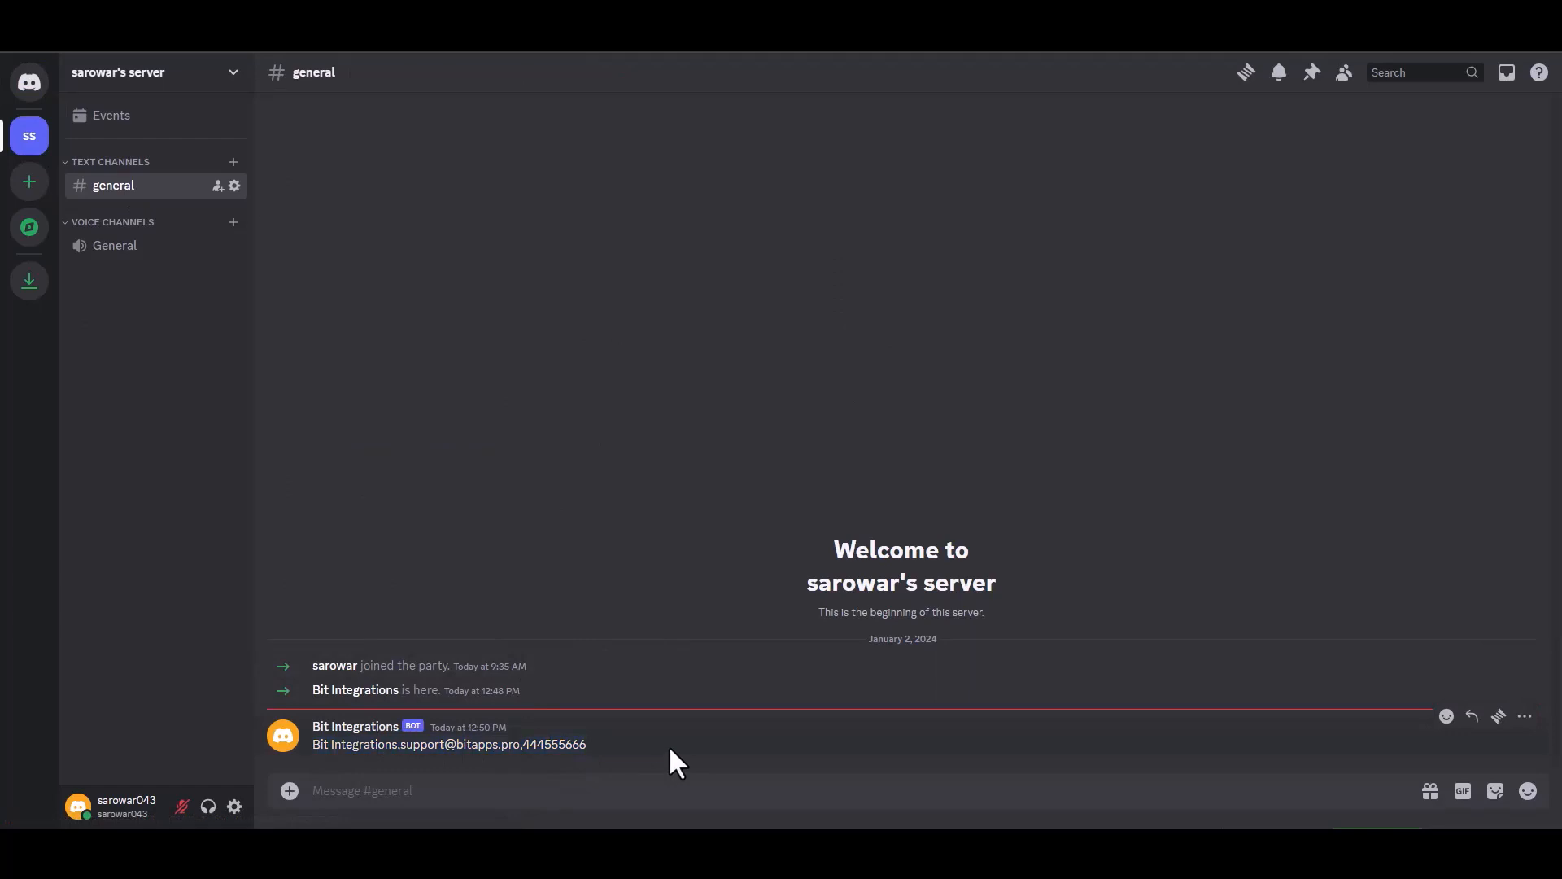